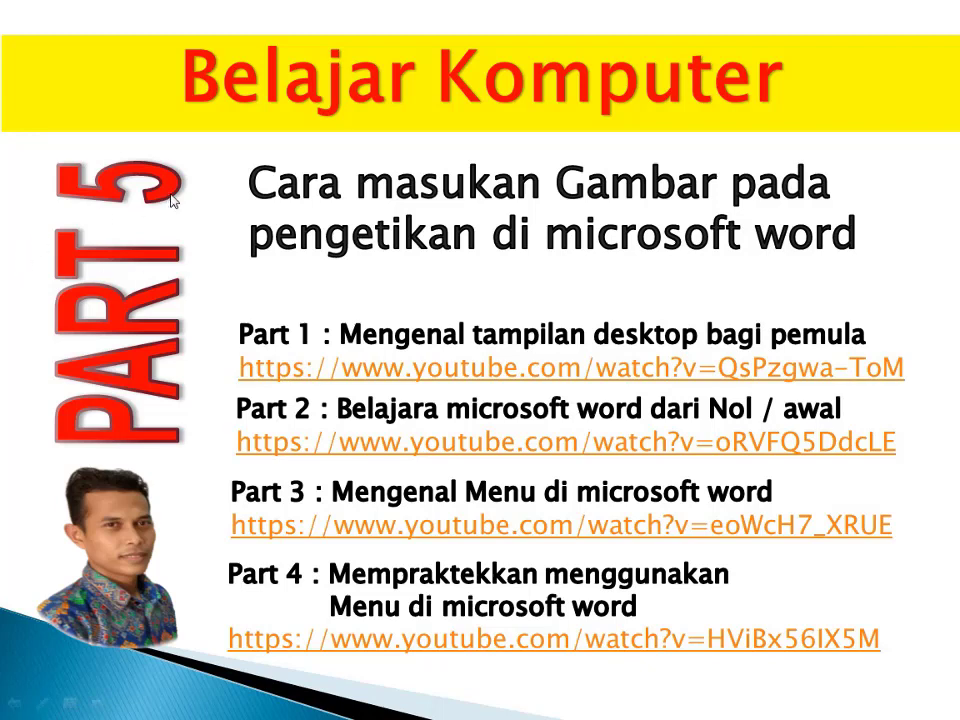
Step: Advance past the PowerPoint intro slide to reach the Word article
click(347, 190)
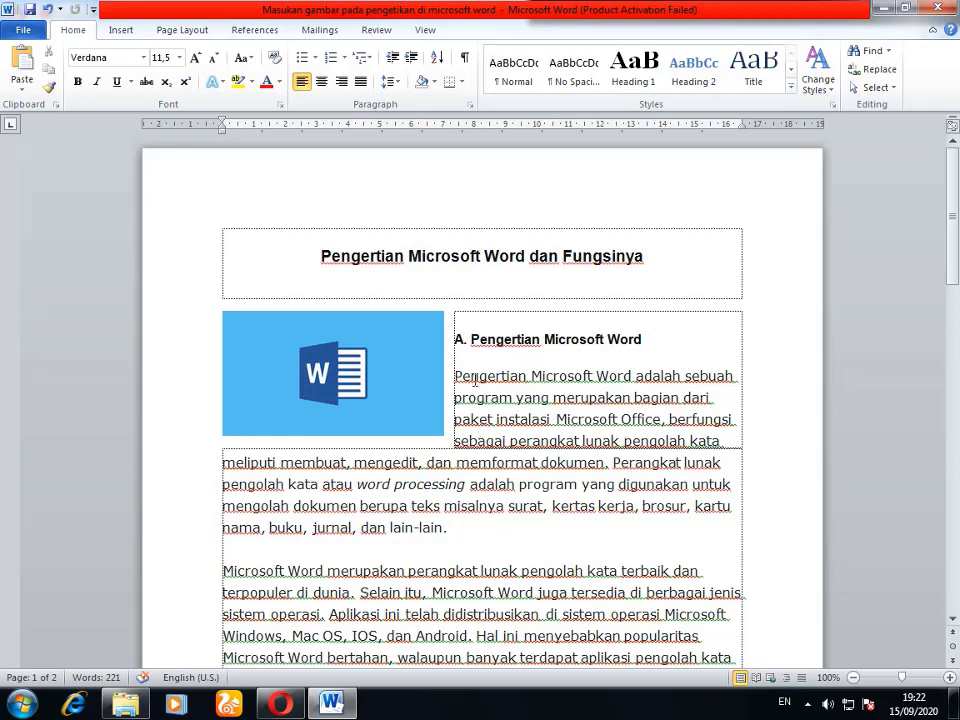
scroll(479, 425, down, 1)
scroll(478, 410, up, 1)
scroll(475, 380, down, 3)
scroll(475, 380, up, 3)
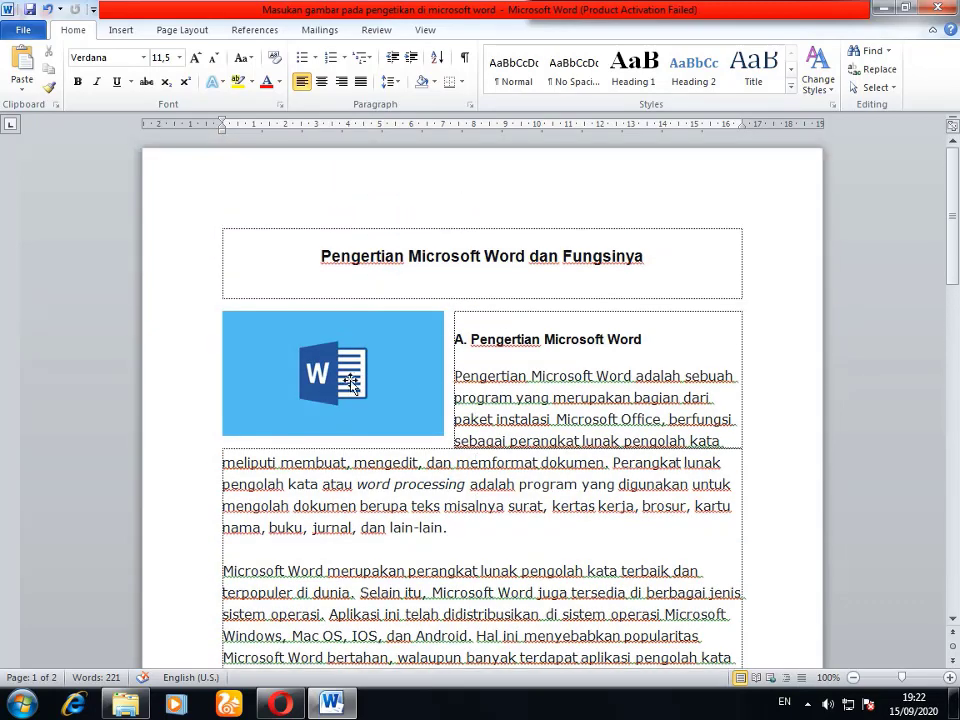
scroll(370, 397, down, 3)
scroll(370, 397, down, 2)
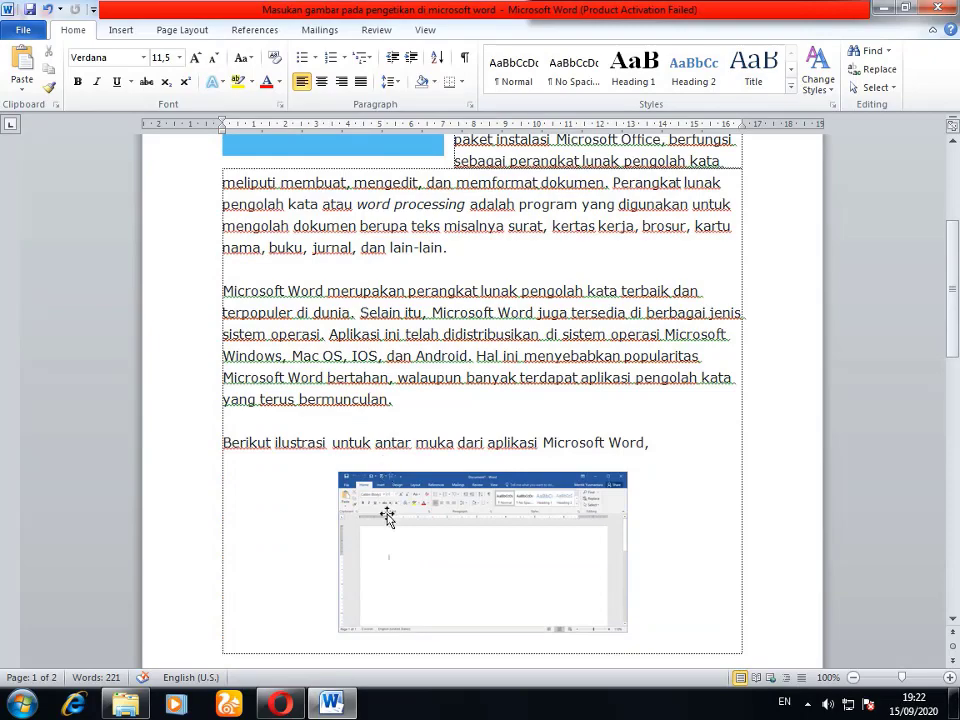
scroll(387, 515, up, 5)
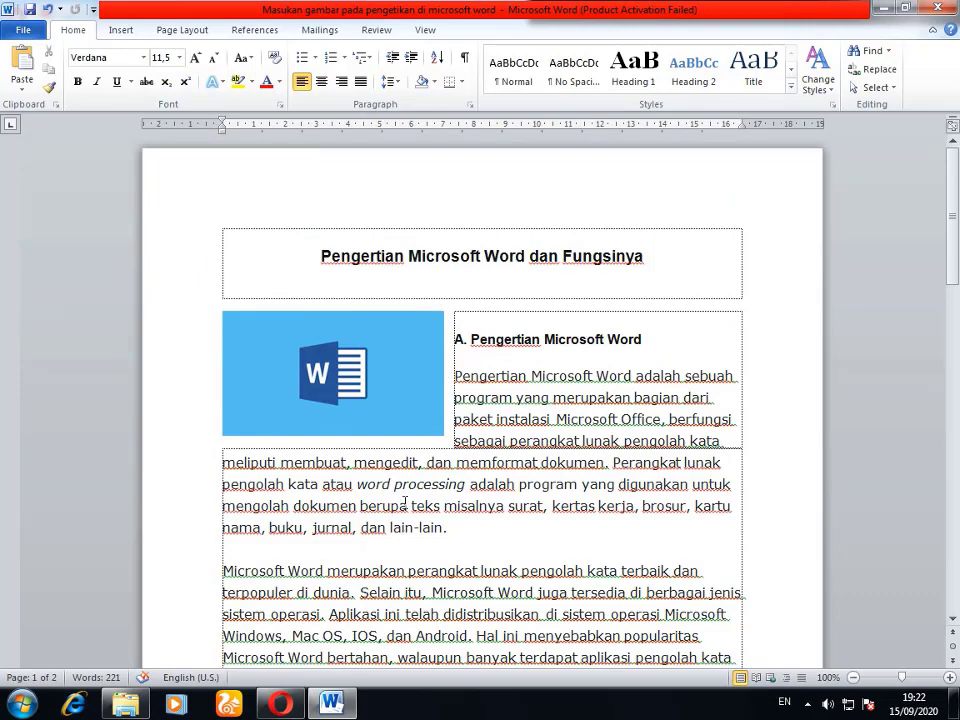
Step: Delete the Word logo beside the first paragraph and the interface screenshot further down
click(342, 395)
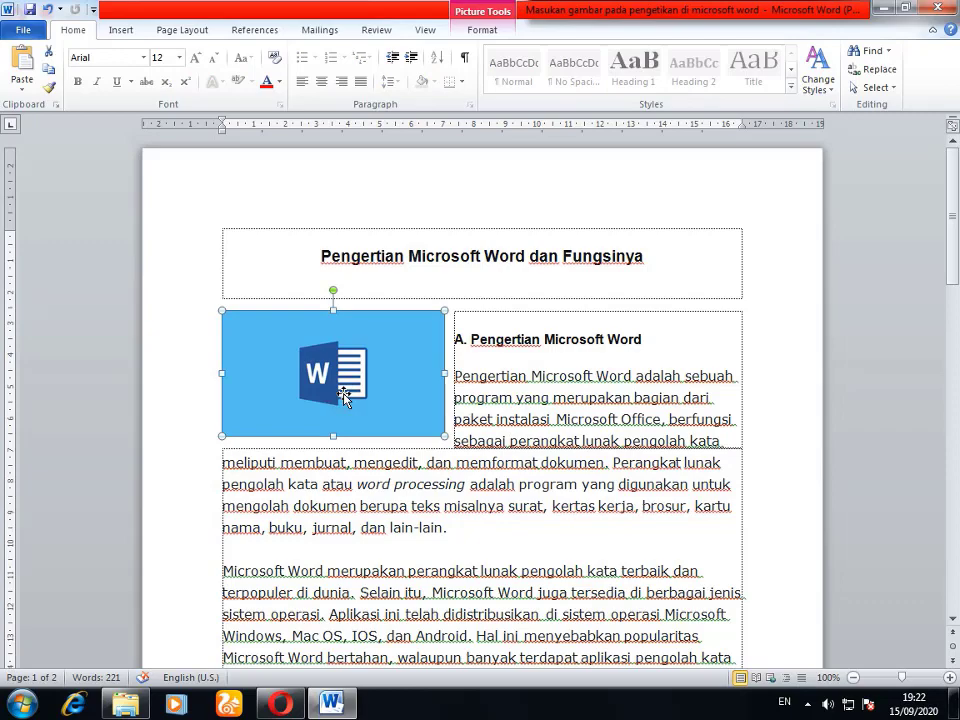
key(Delete)
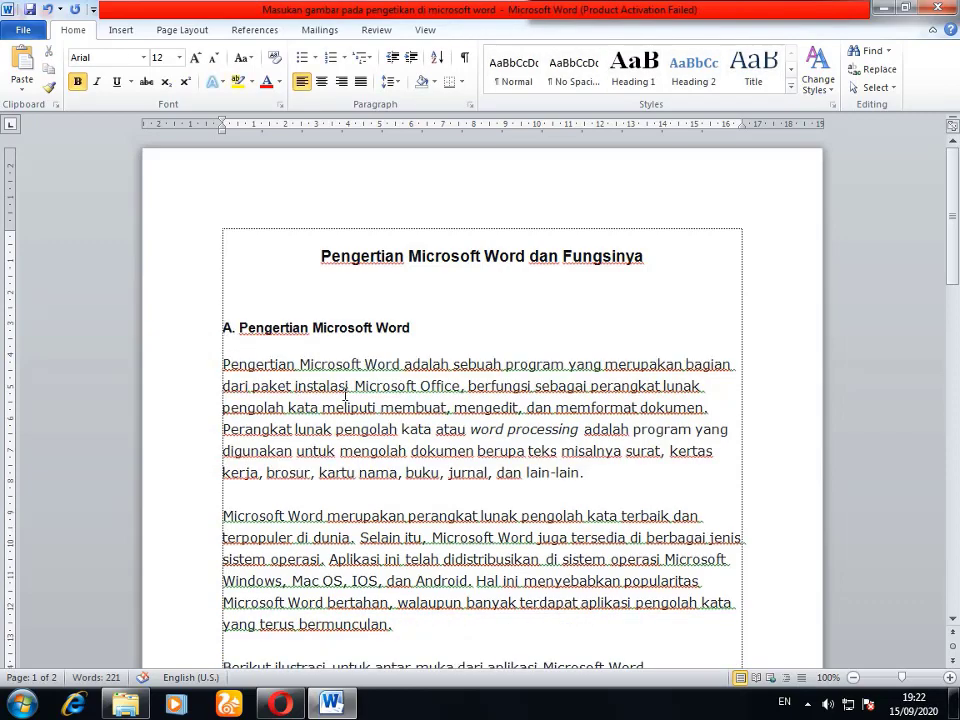
scroll(375, 422, down, 5)
scroll(375, 422, down, 1)
click(403, 408)
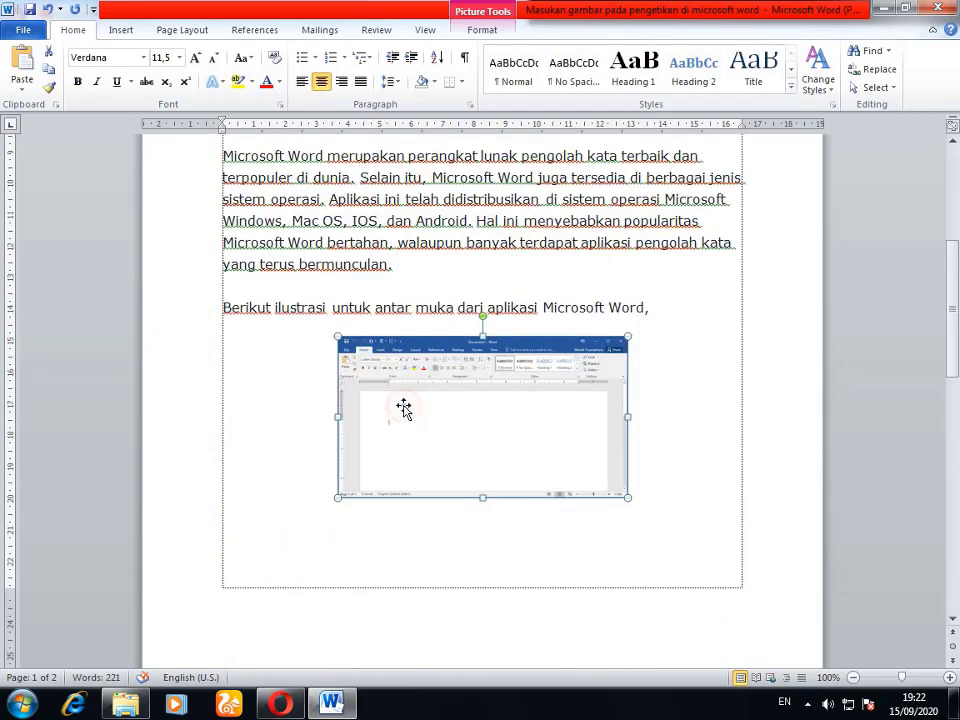
key(Delete)
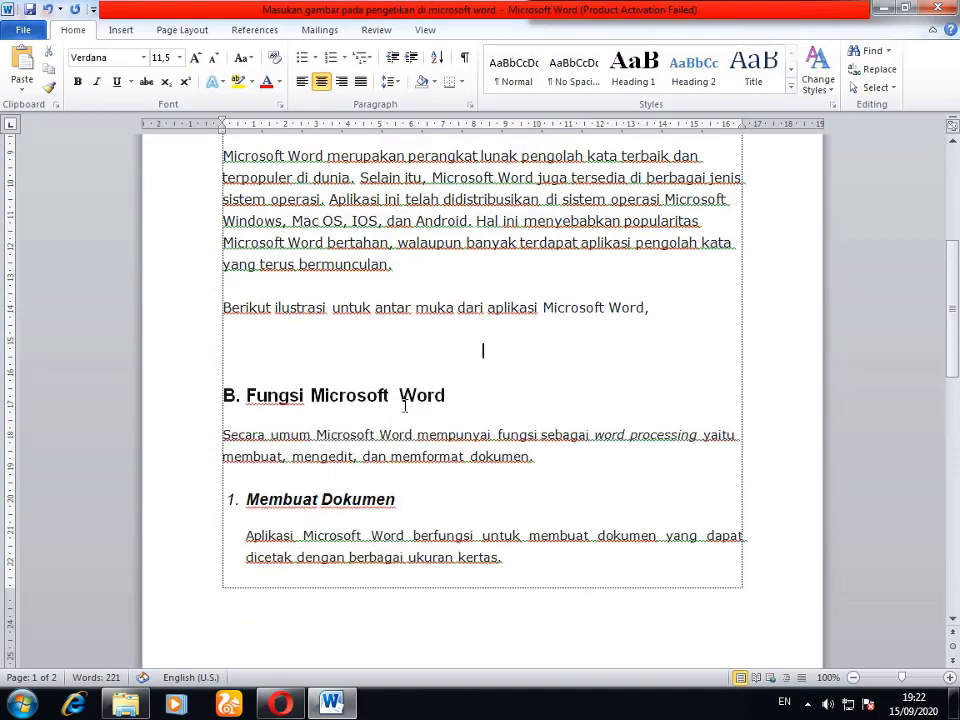
scroll(278, 405, down, 2)
scroll(392, 484, down, 1)
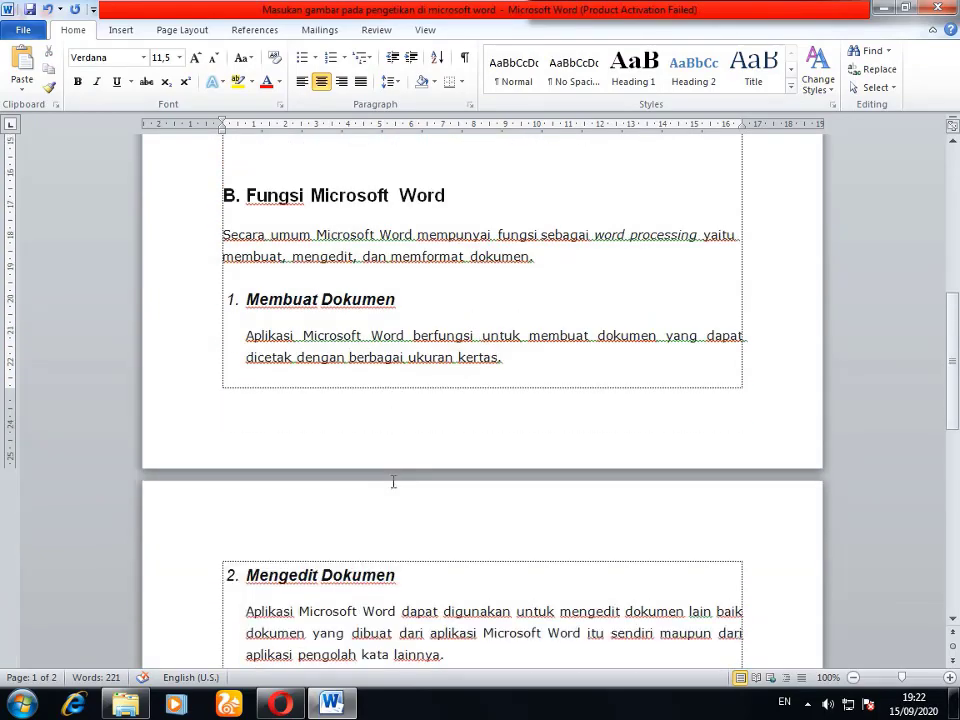
scroll(390, 570, up, 1)
scroll(395, 544, up, 5)
scroll(395, 544, up, 3)
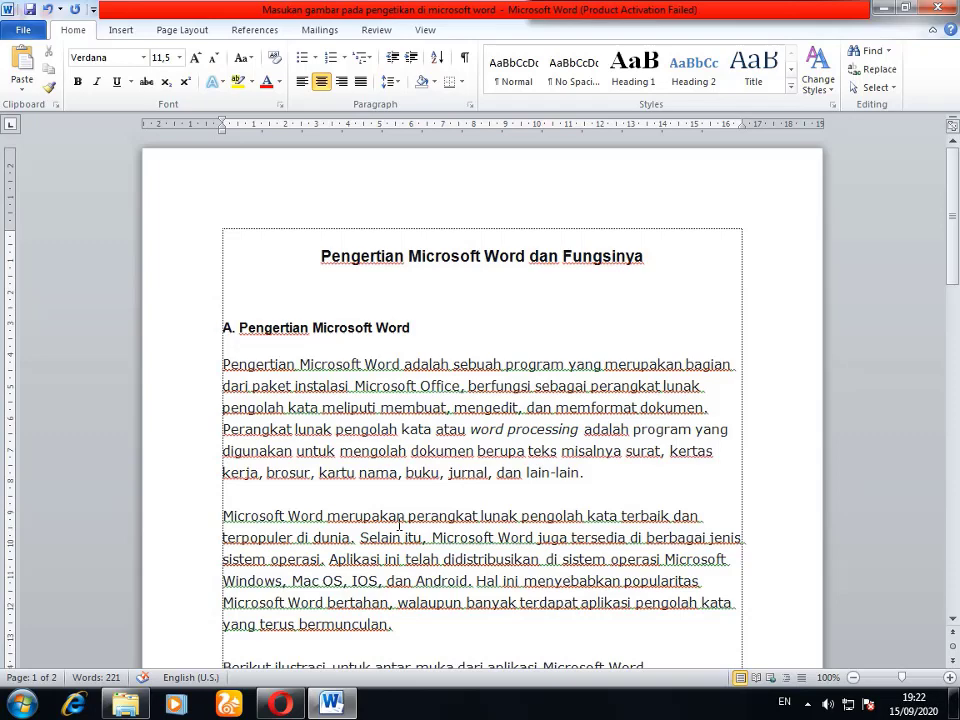
Step: Put the insertion point before the 'A. Pengertian Microsoft Word' heading and show the Insert commands
click(398, 429)
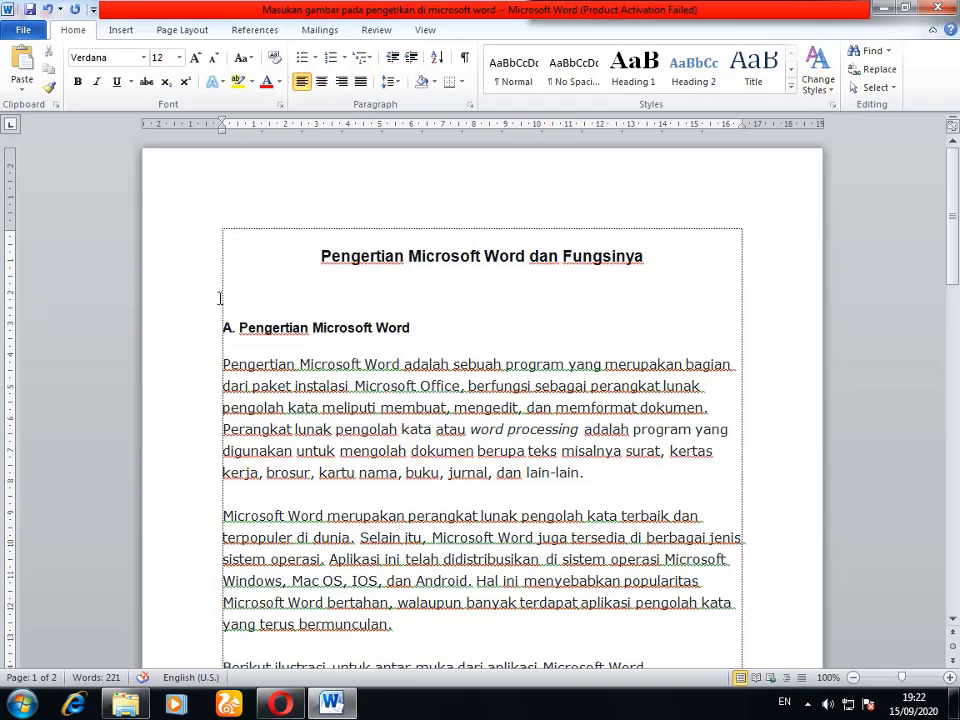
click(270, 409)
click(222, 328)
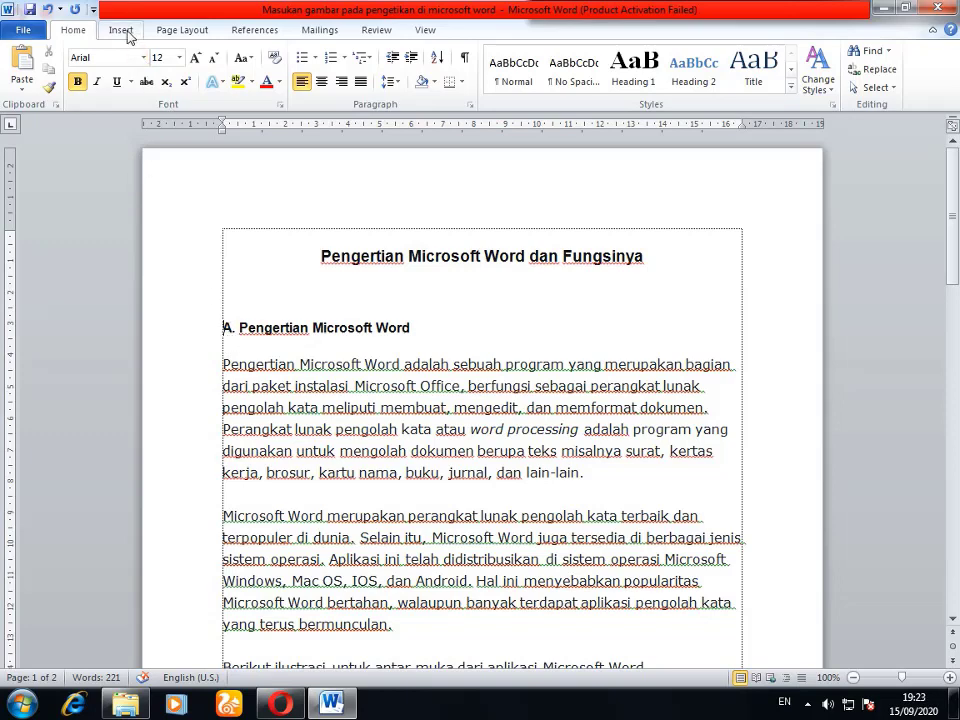
click(122, 30)
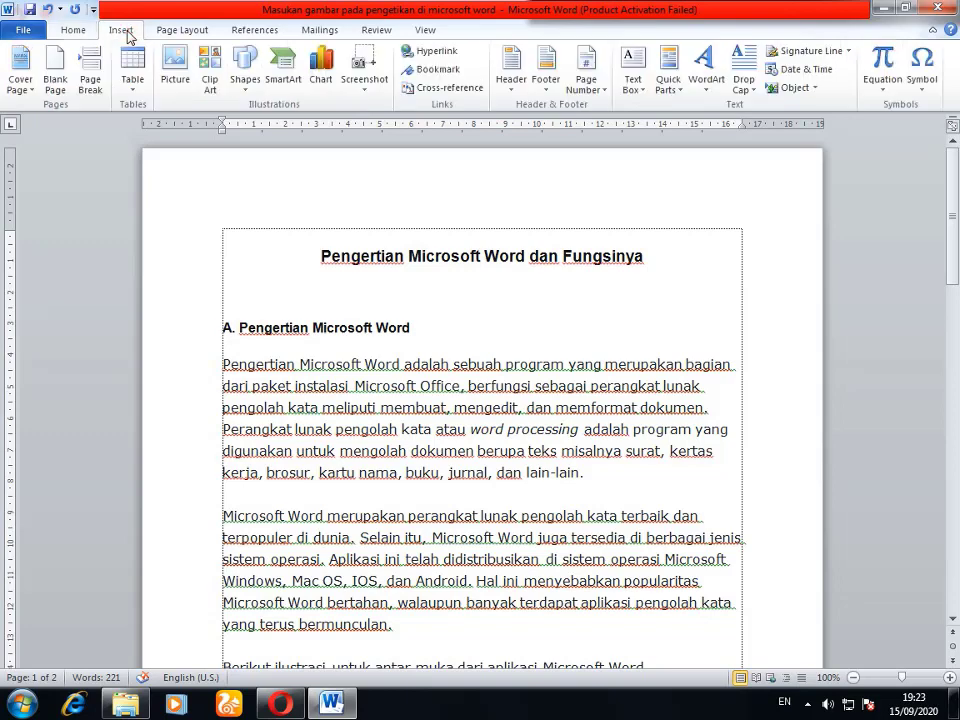
Step: Insert the Word logo image file from Downloads above heading A
click(174, 68)
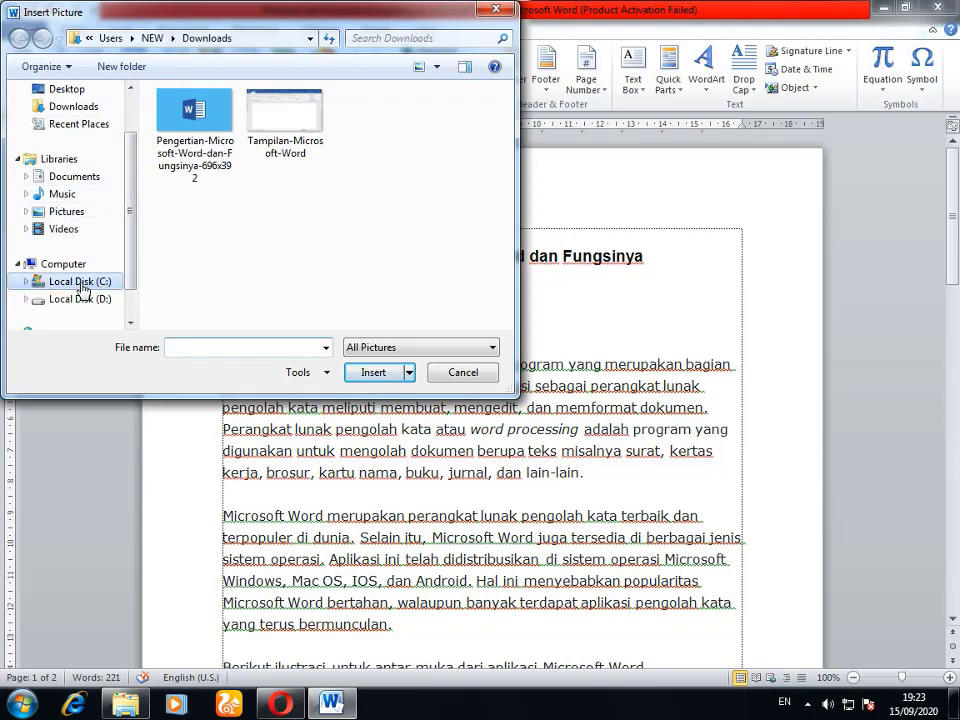
click(71, 114)
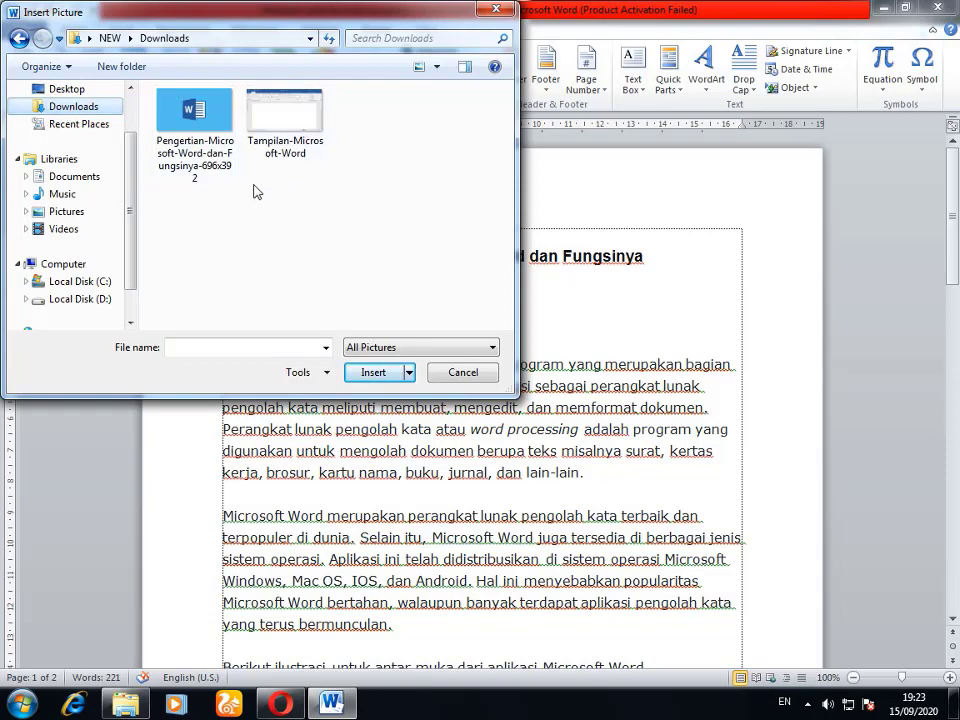
click(203, 138)
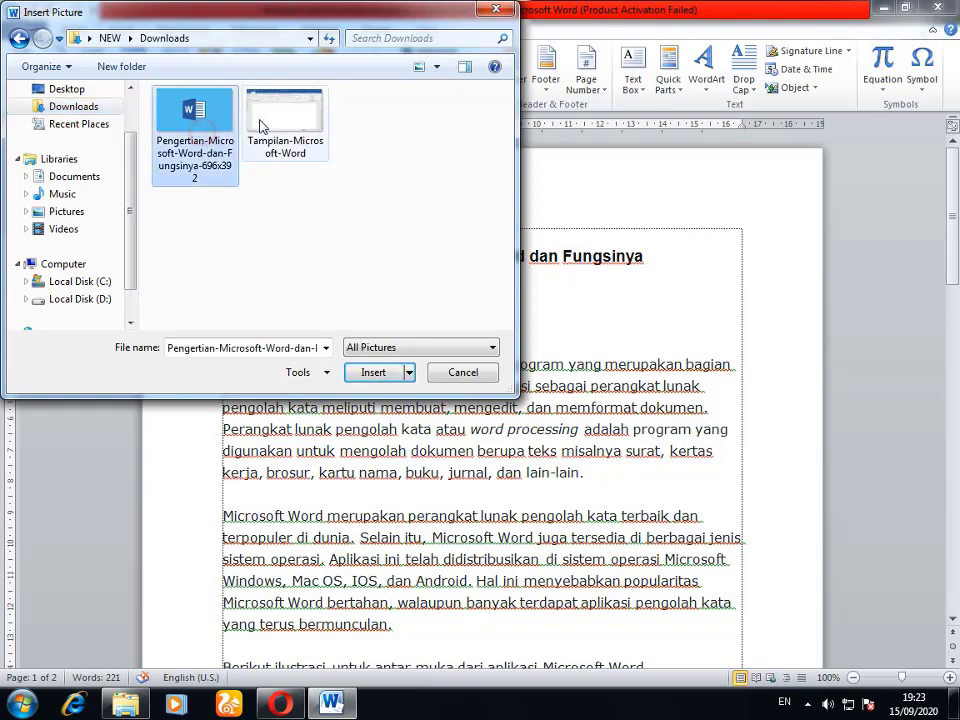
click(266, 124)
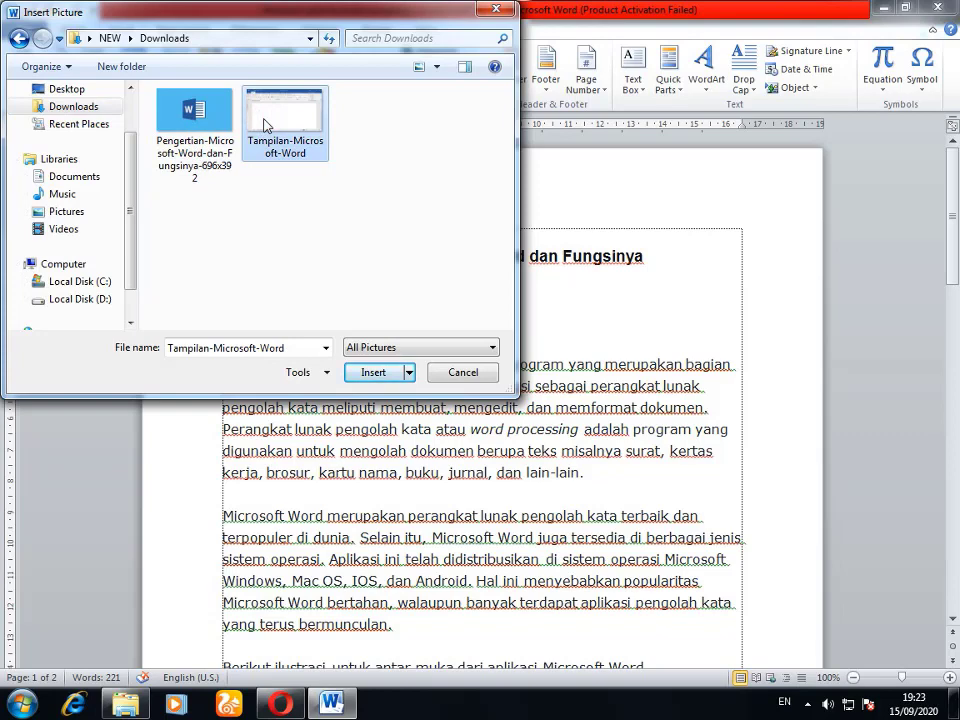
click(190, 117)
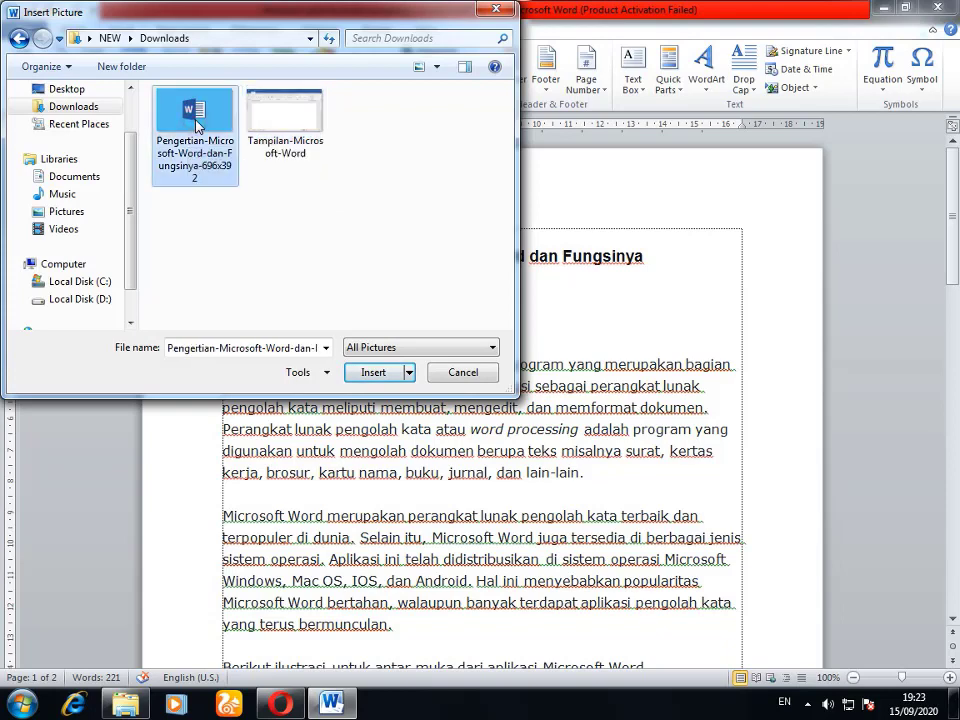
click(370, 373)
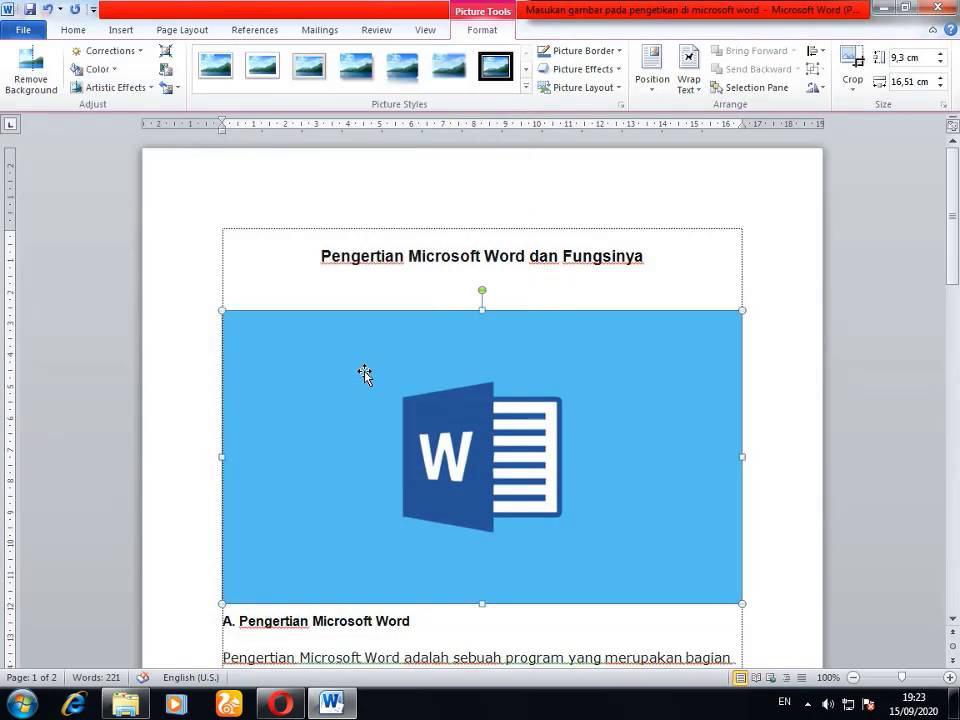
scroll(654, 480, down, 2)
scroll(656, 478, down, 2)
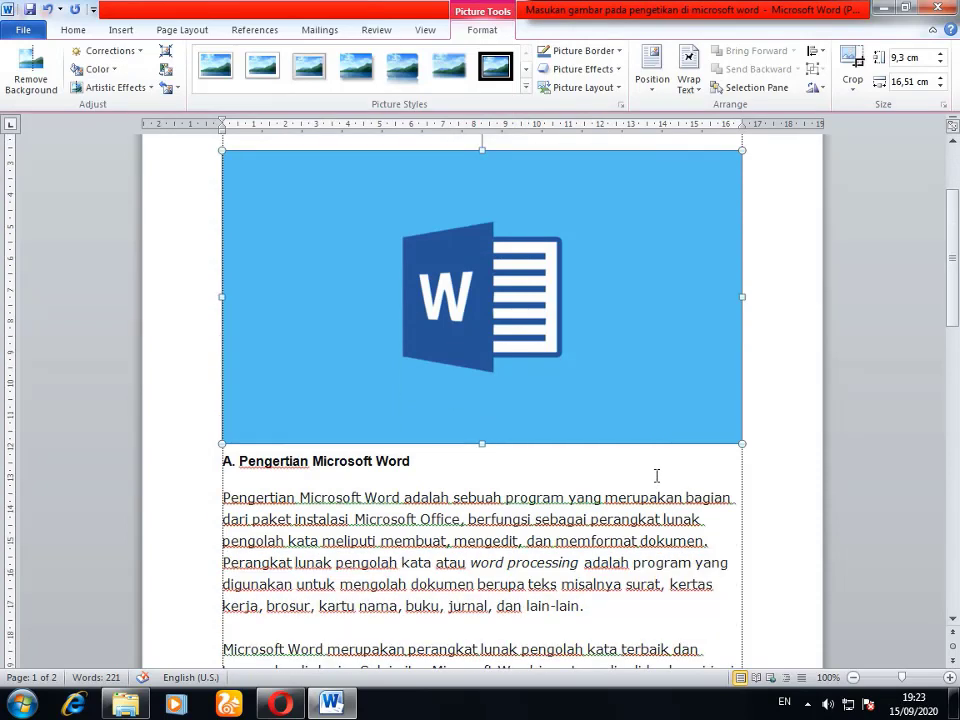
scroll(656, 476, up, 4)
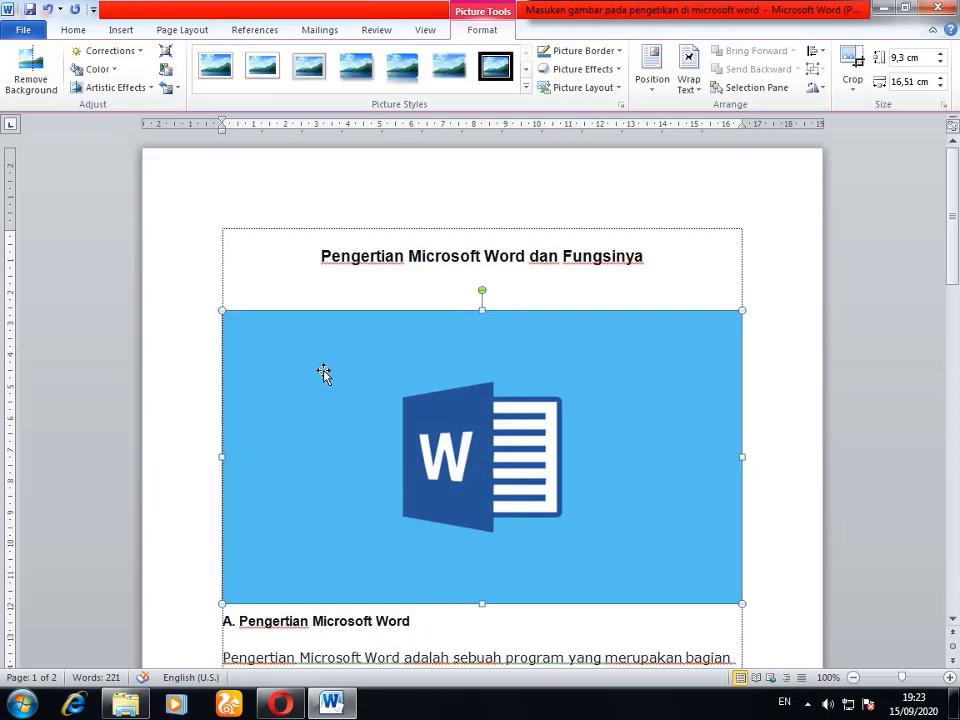
scroll(370, 374, down, 2)
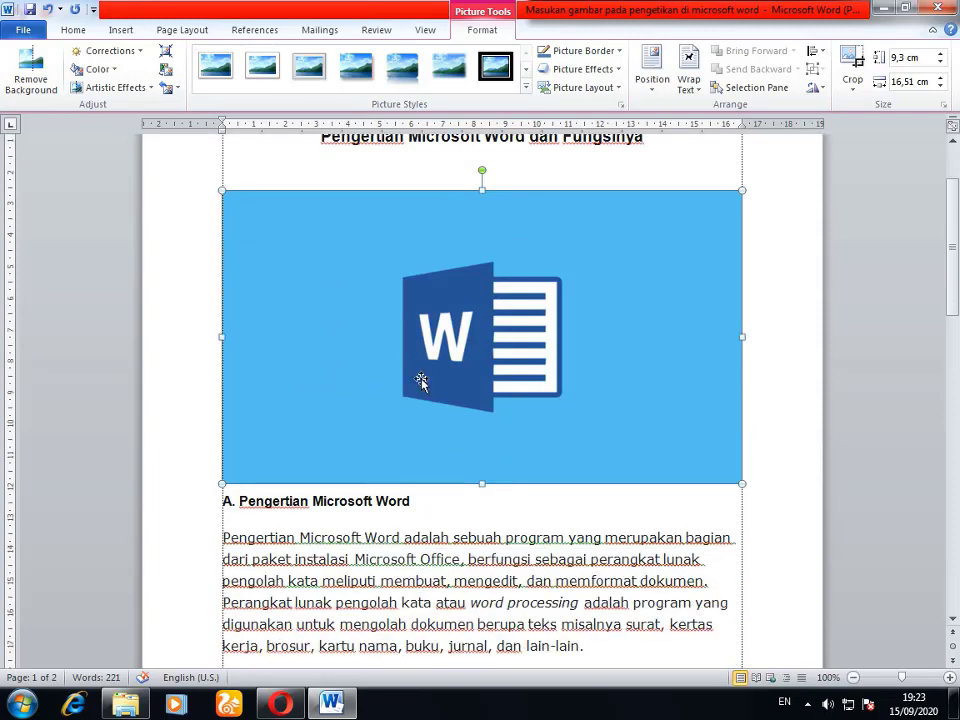
scroll(420, 380, up, 2)
scroll(440, 375, down, 1)
scroll(471, 374, up, 1)
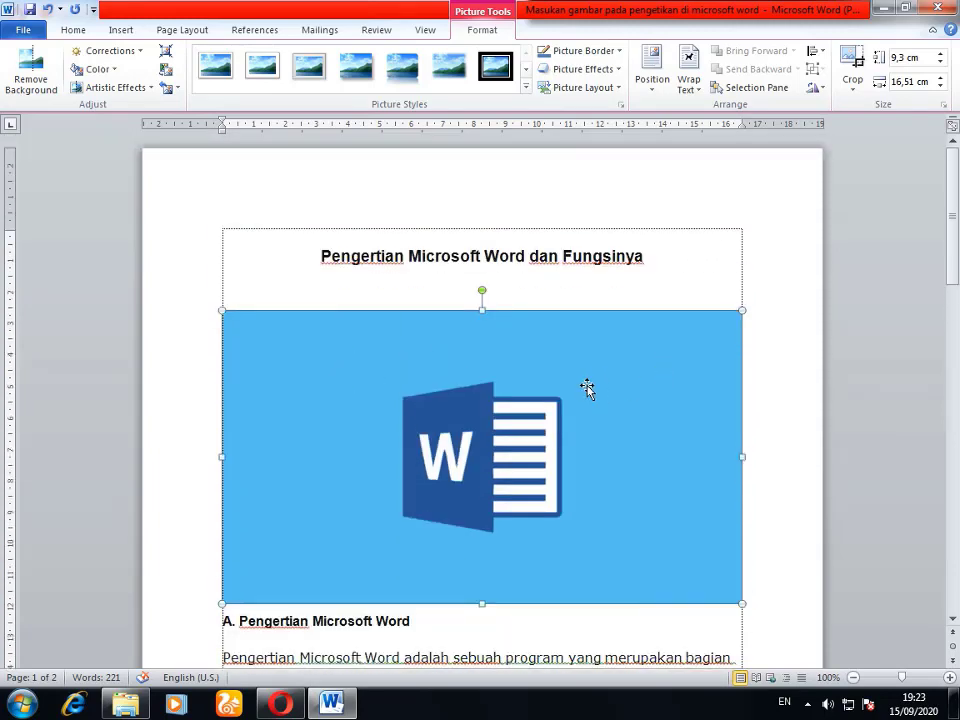
scroll(397, 456, down, 1)
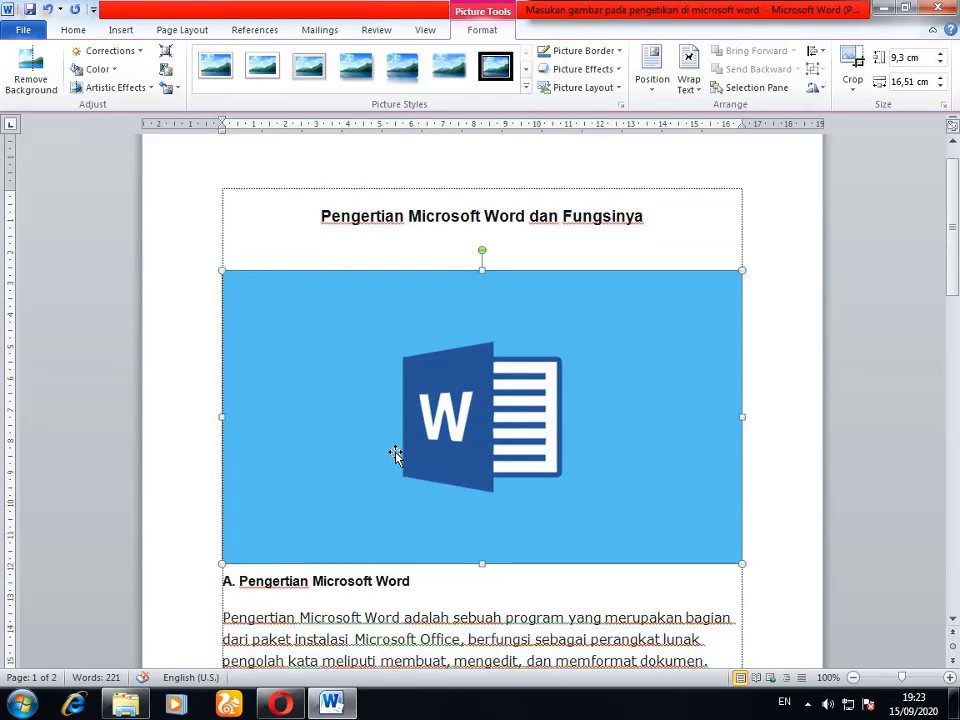
click(278, 238)
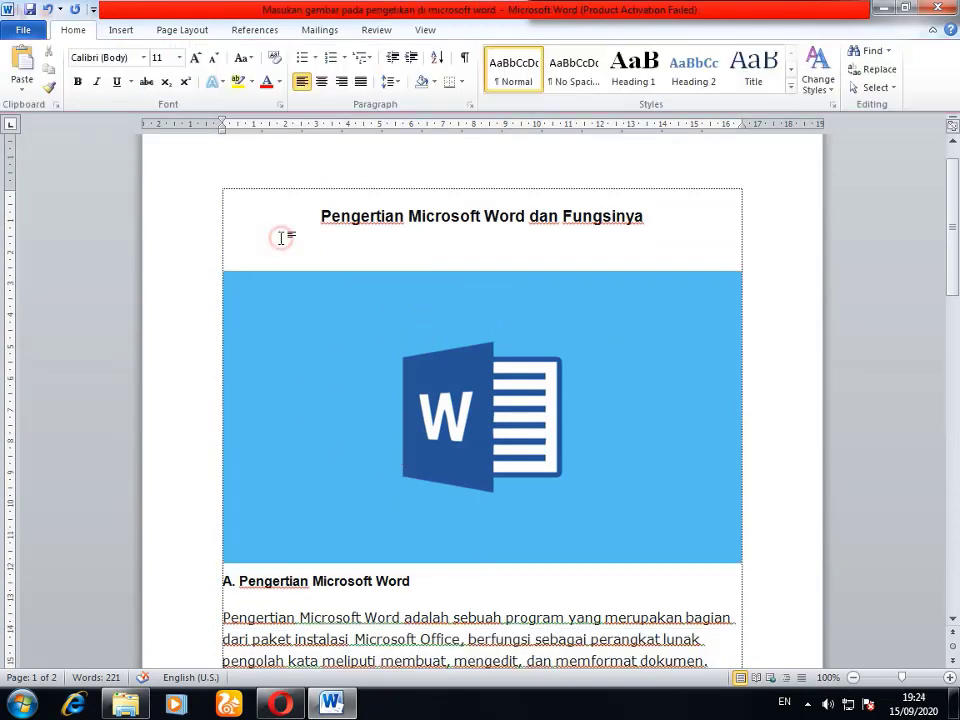
click(260, 393)
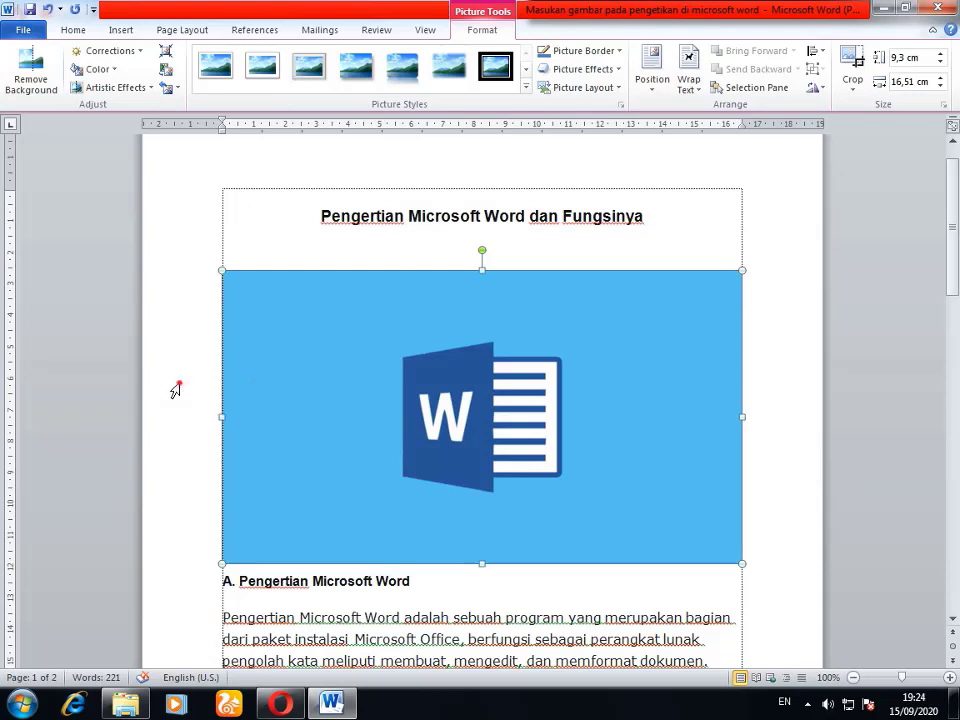
click(186, 221)
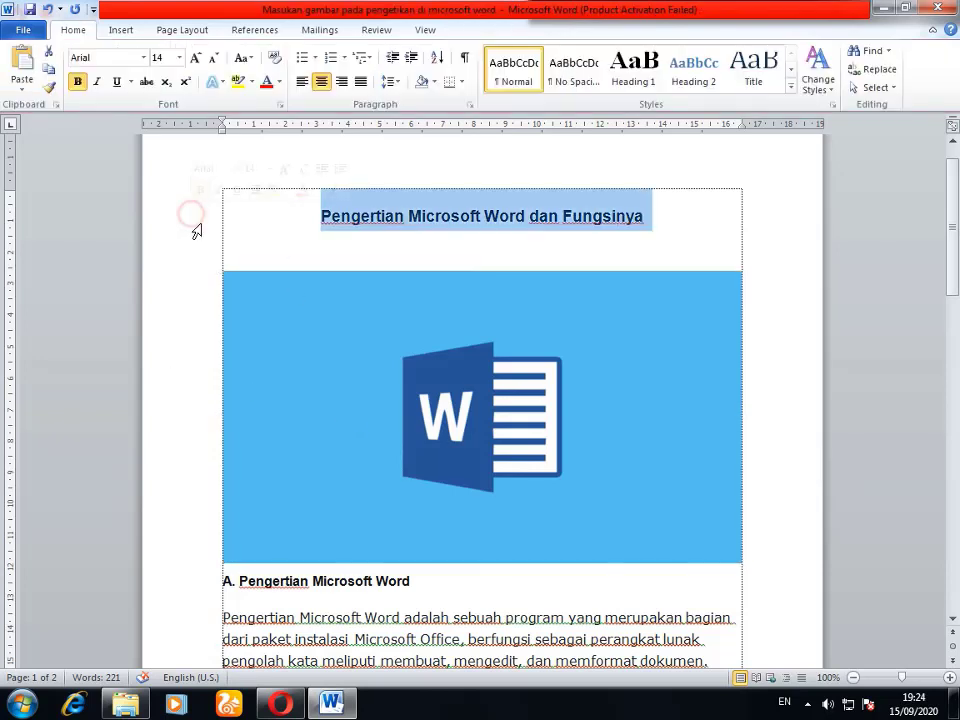
click(308, 352)
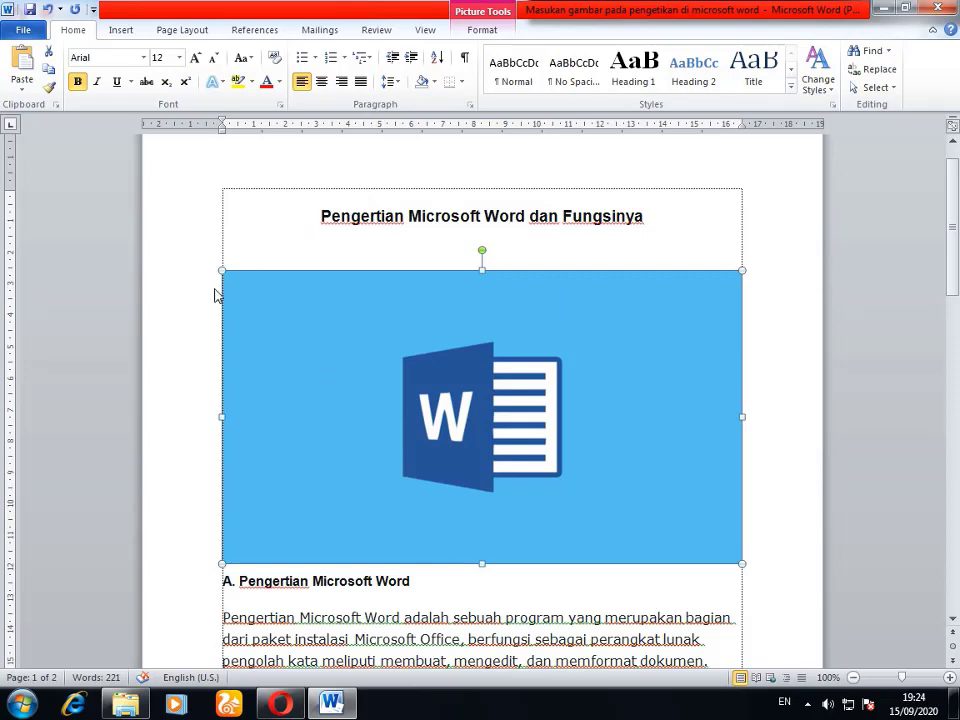
click(198, 224)
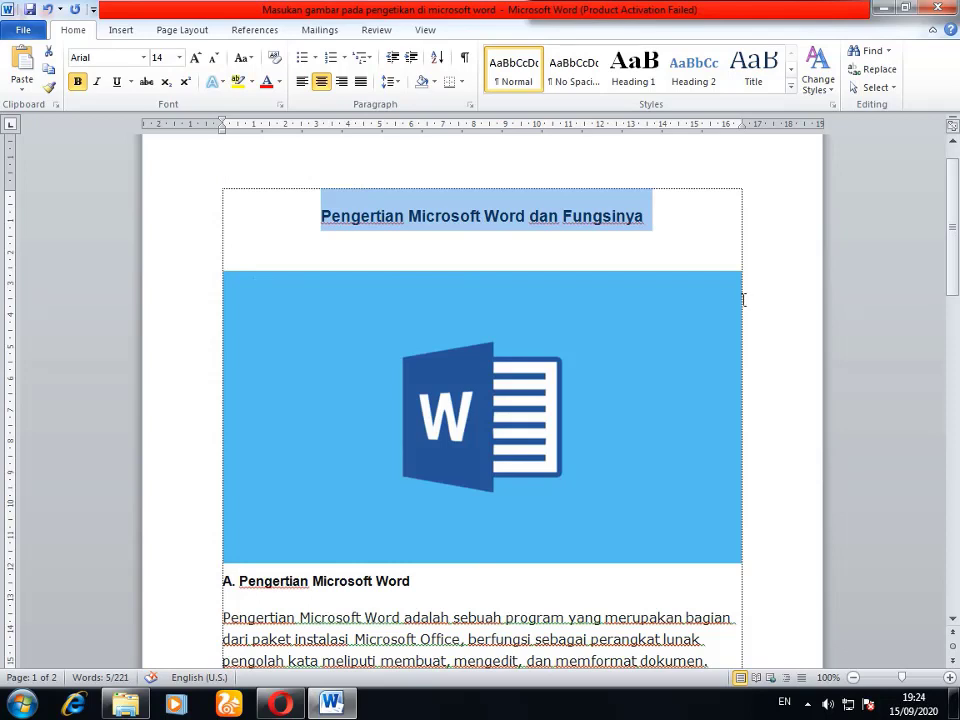
click(528, 382)
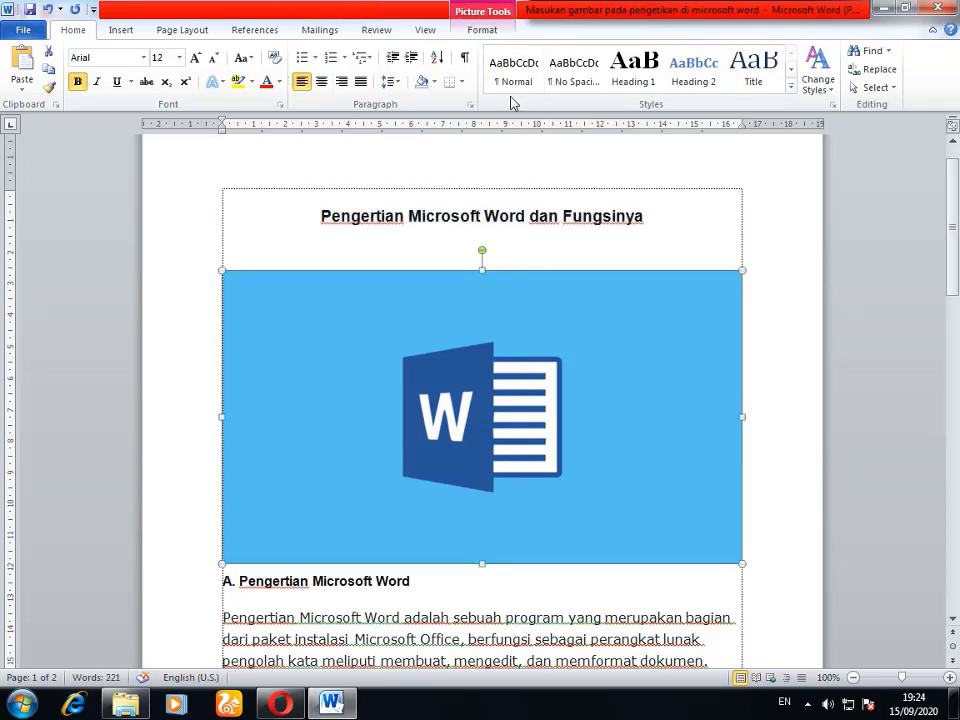
Step: Dismiss the Windows color-scheme prompt and set the Word logo's text wrapping to Square
click(475, 32)
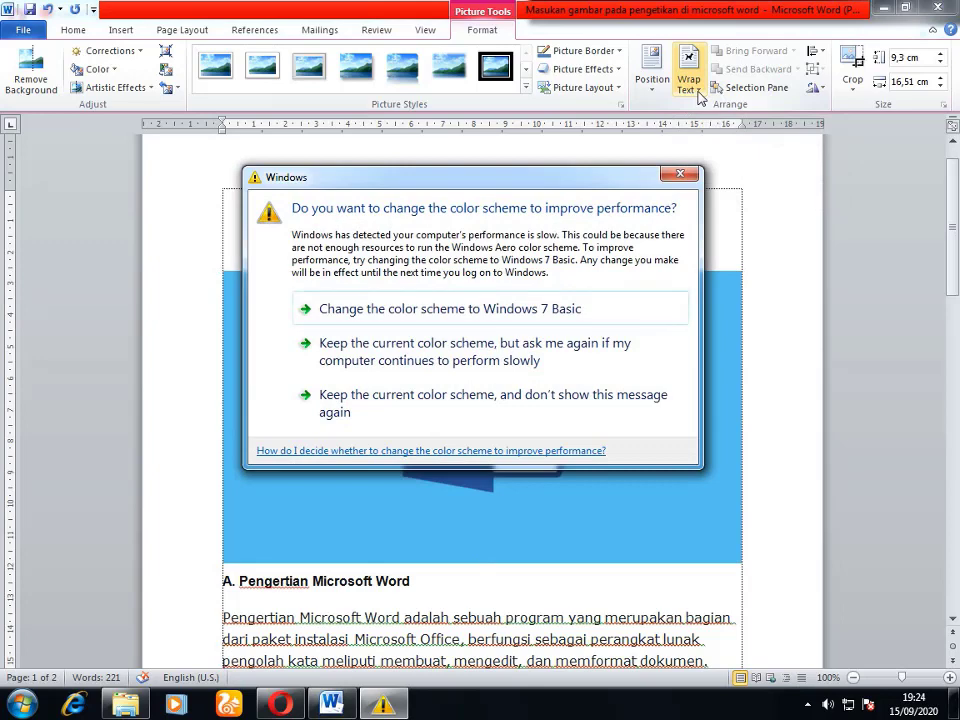
click(680, 176)
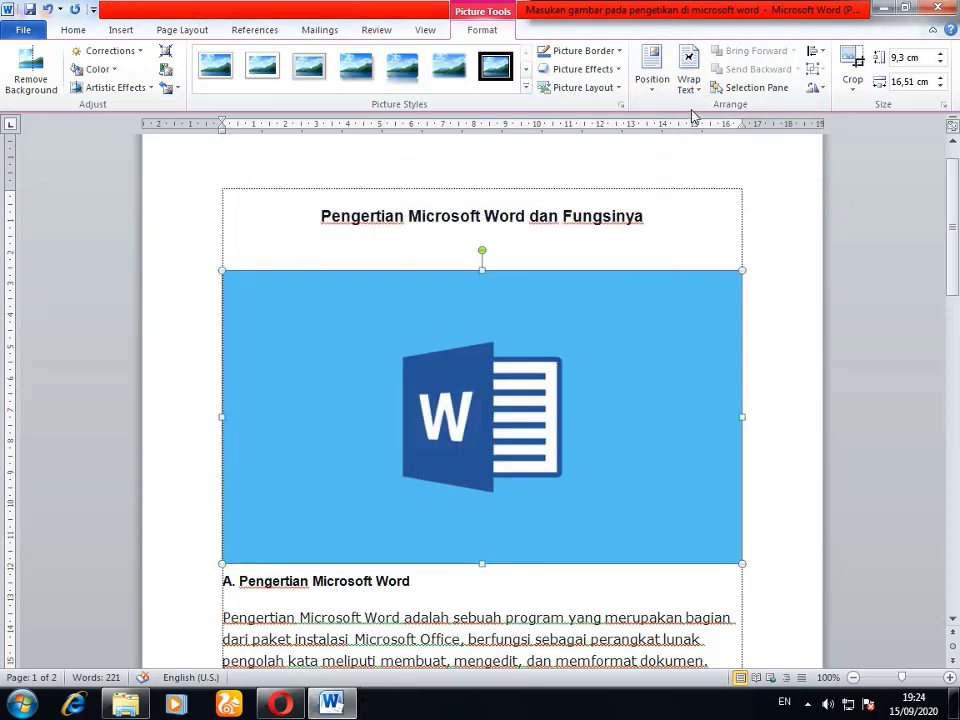
click(695, 95)
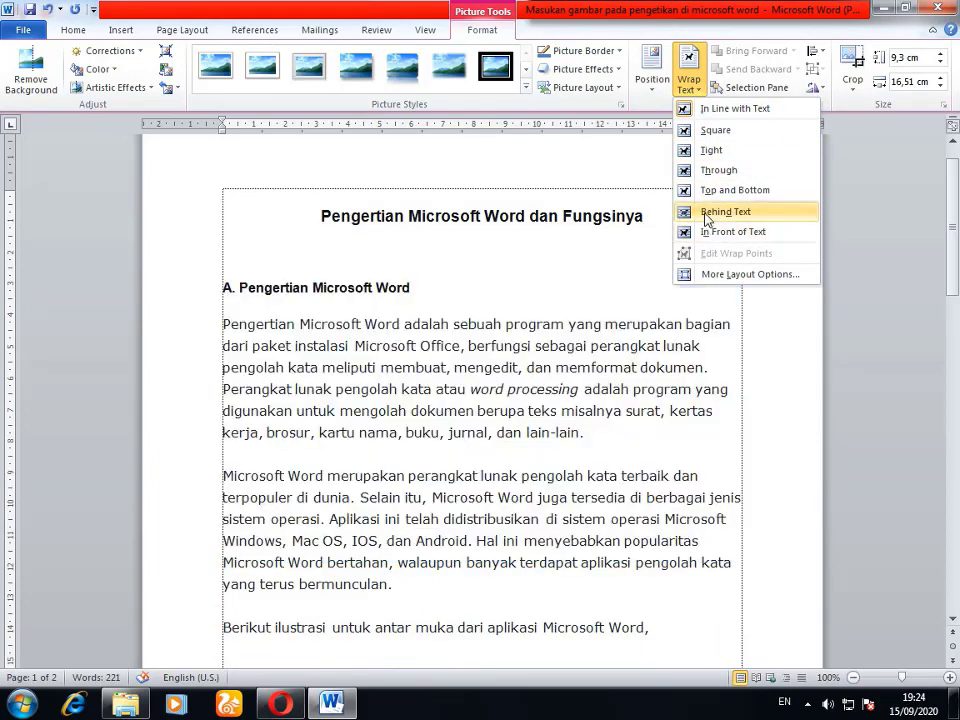
click(711, 134)
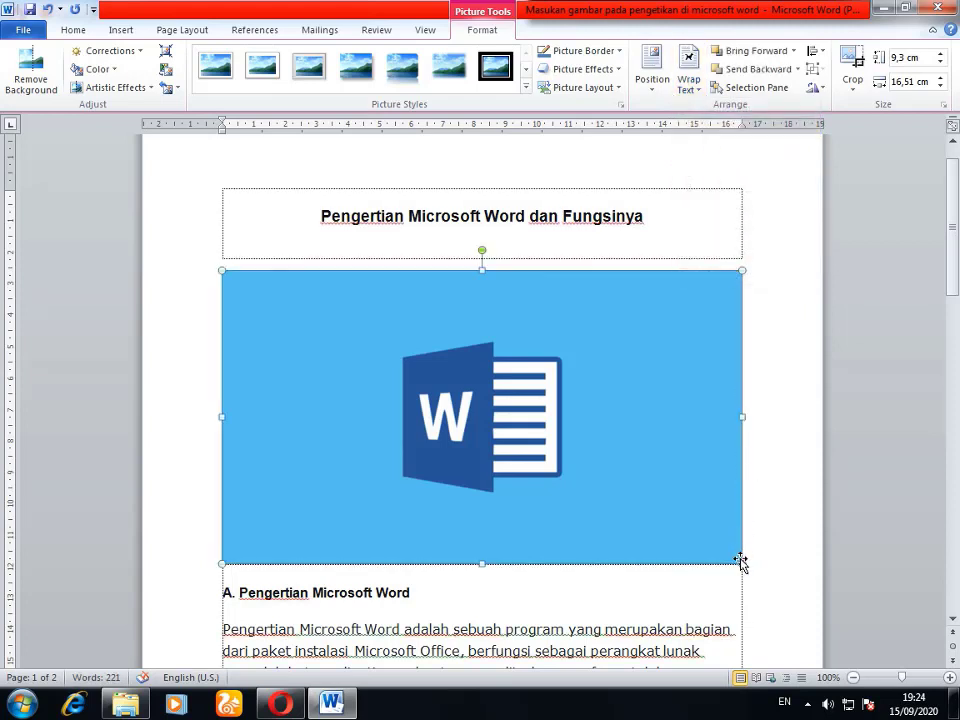
Step: Shrink the Word logo from its corner handle to 3.58 × 6.35 cm
drag(738, 563, 386, 393)
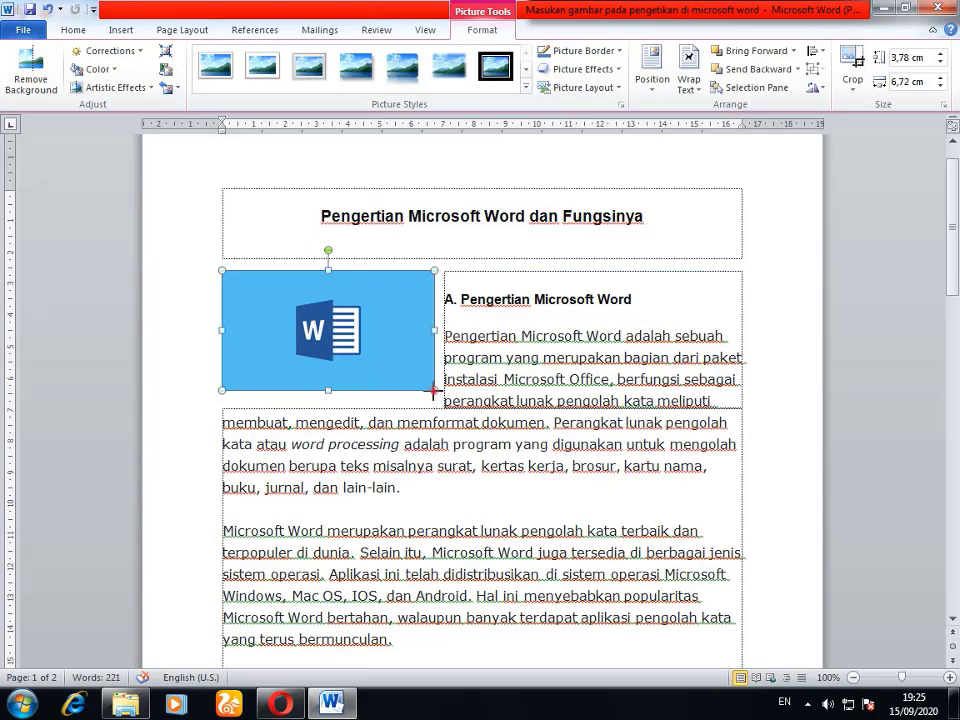
drag(434, 390, 422, 381)
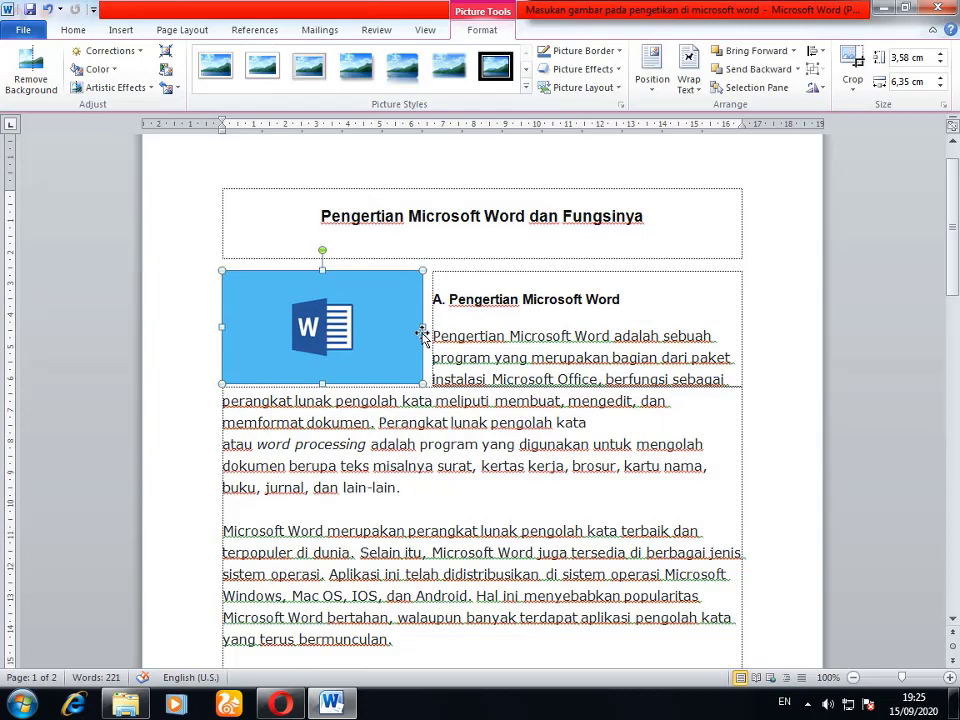
scroll(422, 336, down, 2)
scroll(422, 335, down, 3)
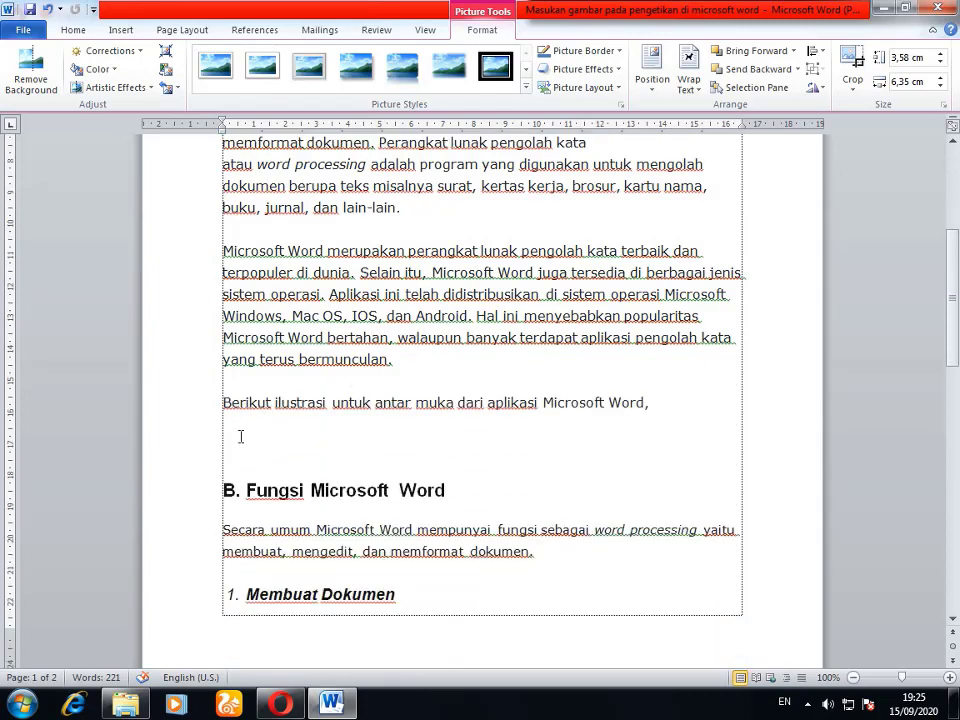
Step: Insert the Tampilan-Microsoft-Word screenshot from Downloads on the empty line after the interface sentence
click(240, 435)
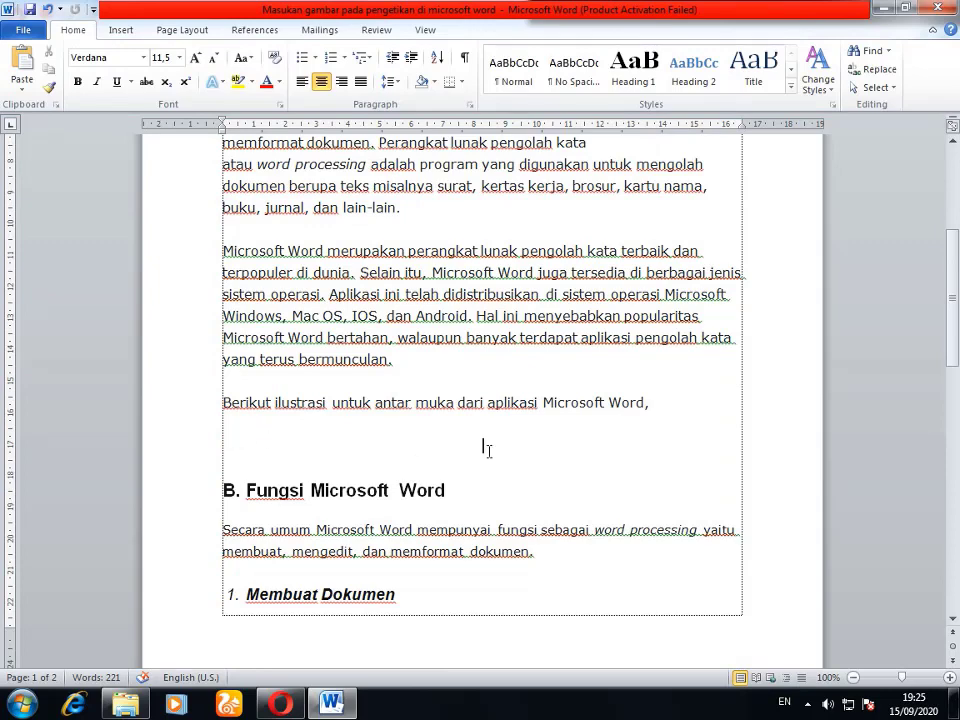
click(121, 30)
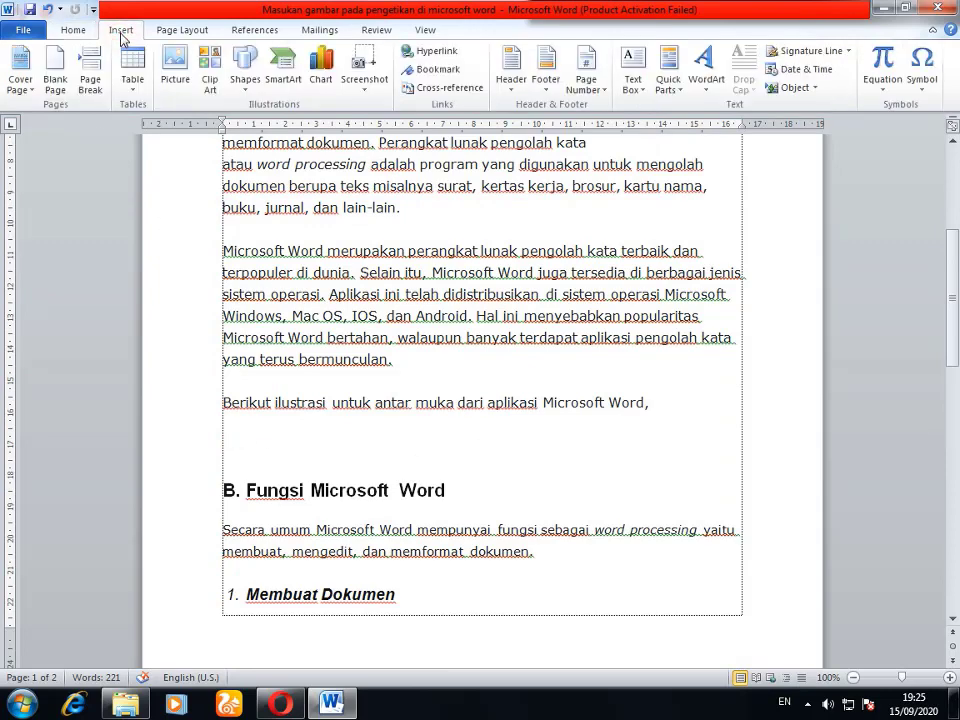
click(180, 93)
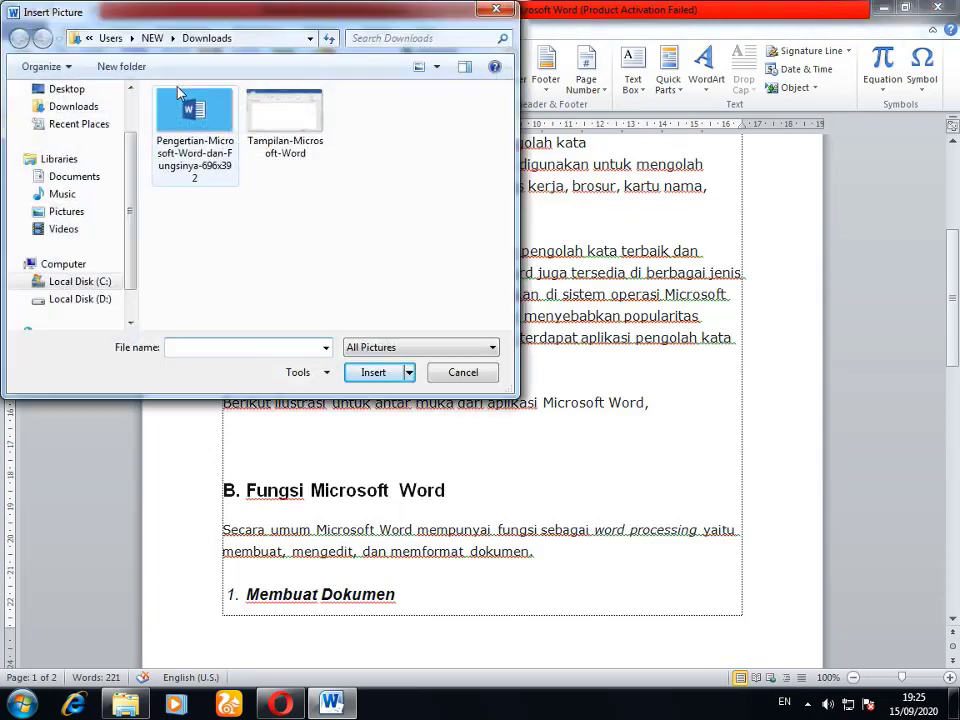
click(305, 125)
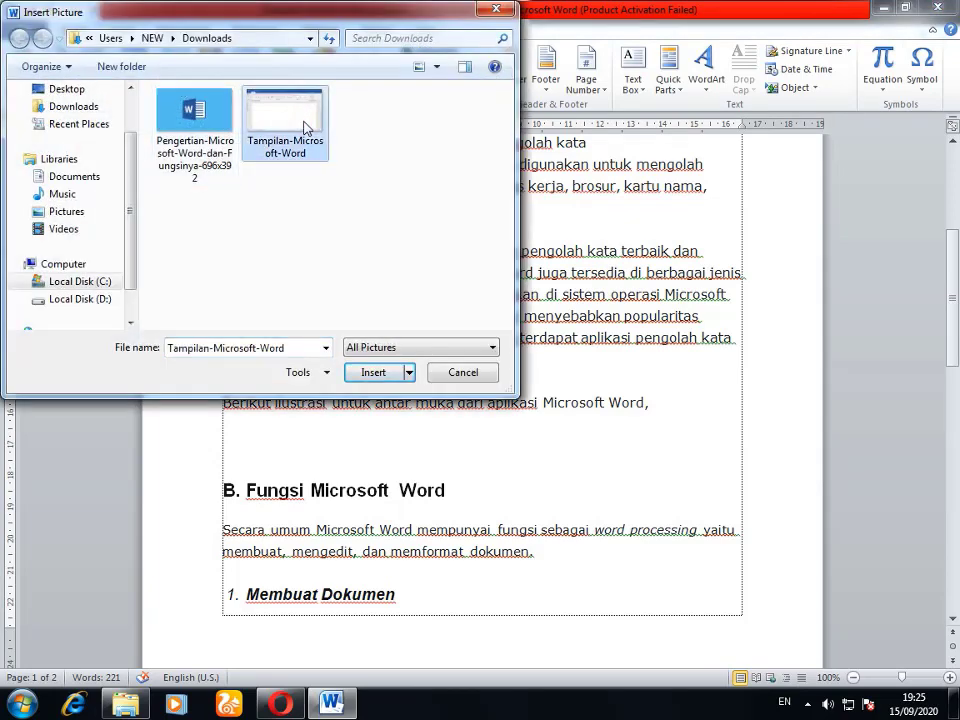
click(378, 374)
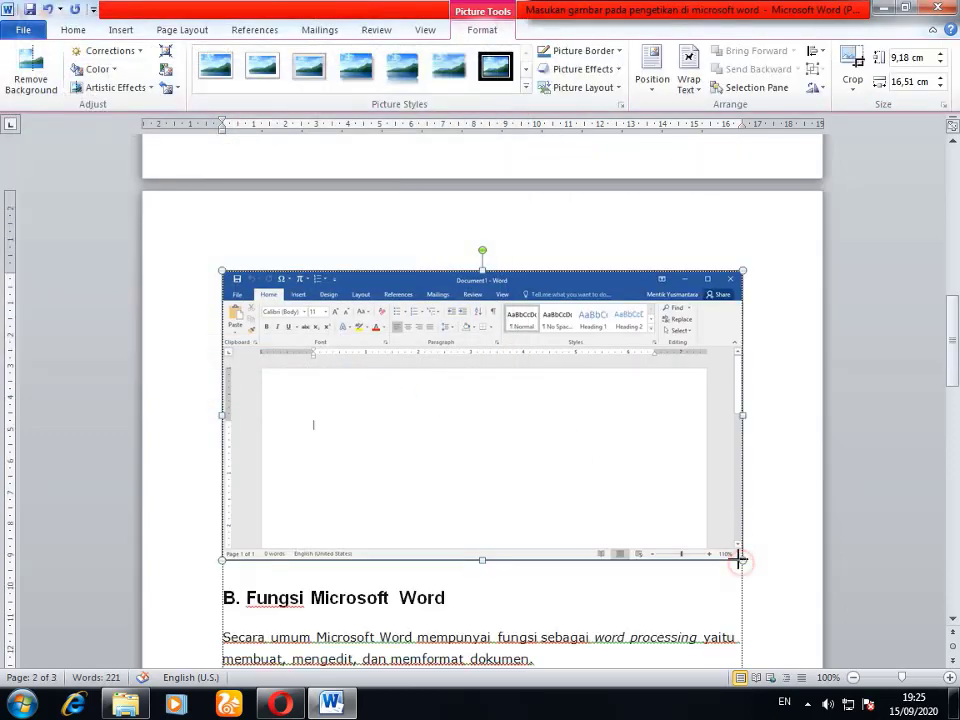
Step: Shrink the screenshot from its corner to 3.25 × 5.85 cm, then deselect it
drag(741, 563, 407, 369)
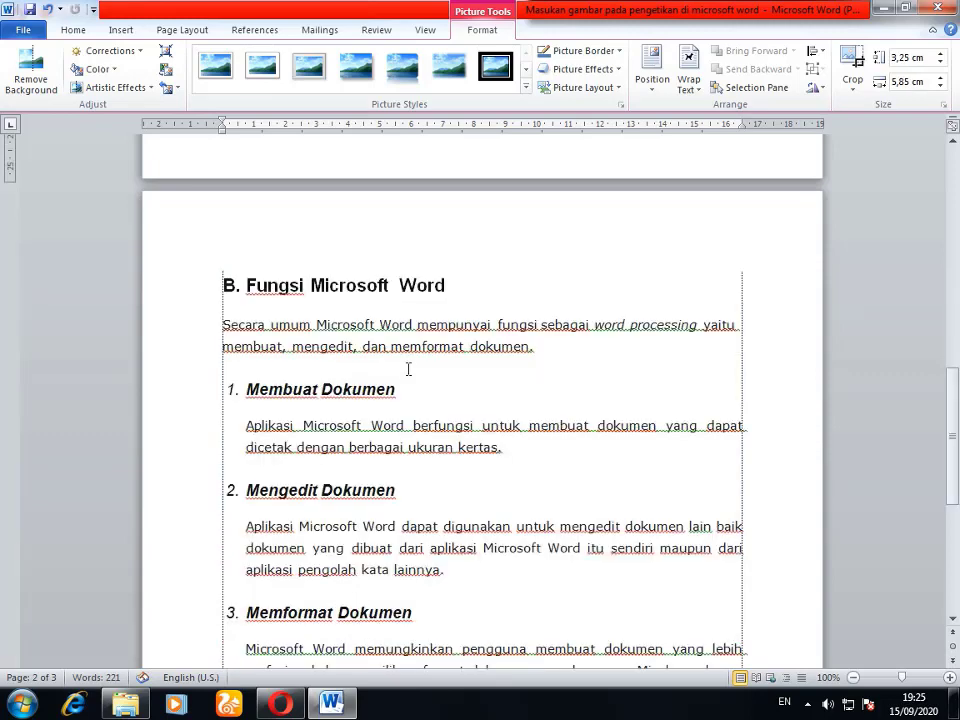
scroll(407, 369, up, 4)
scroll(418, 379, up, 4)
scroll(544, 392, up, 2)
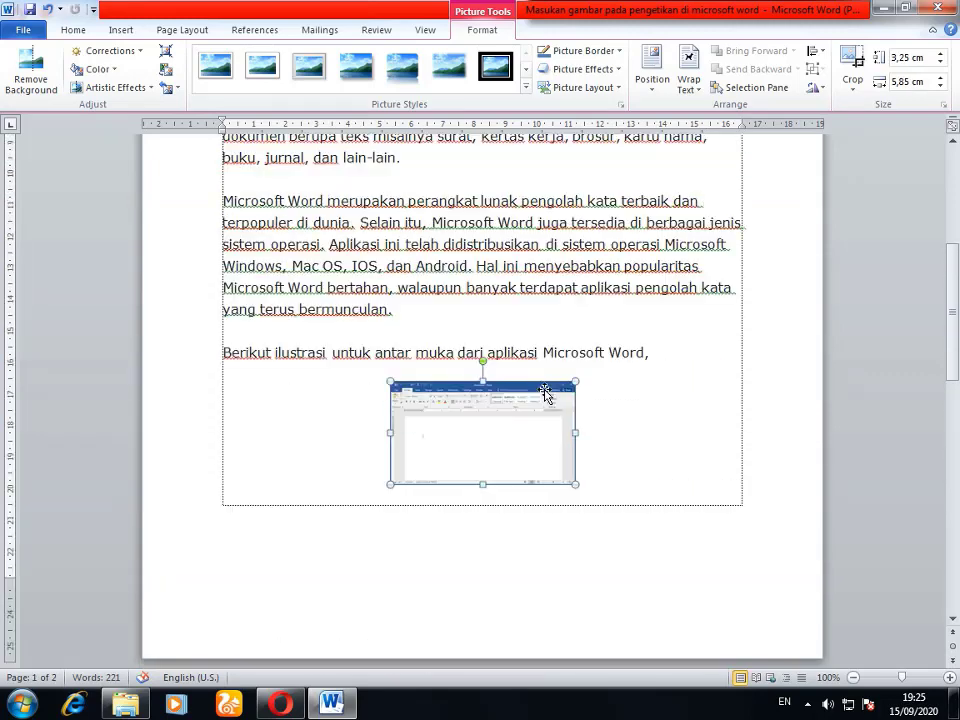
scroll(540, 392, up, 1)
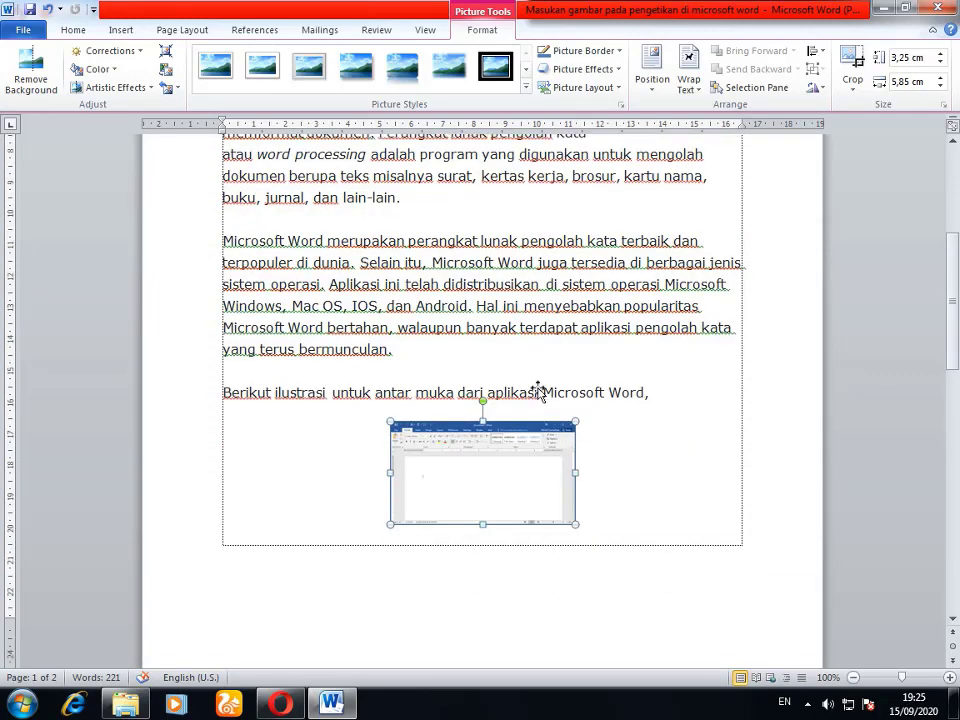
scroll(530, 405, down, 1)
scroll(450, 380, up, 4)
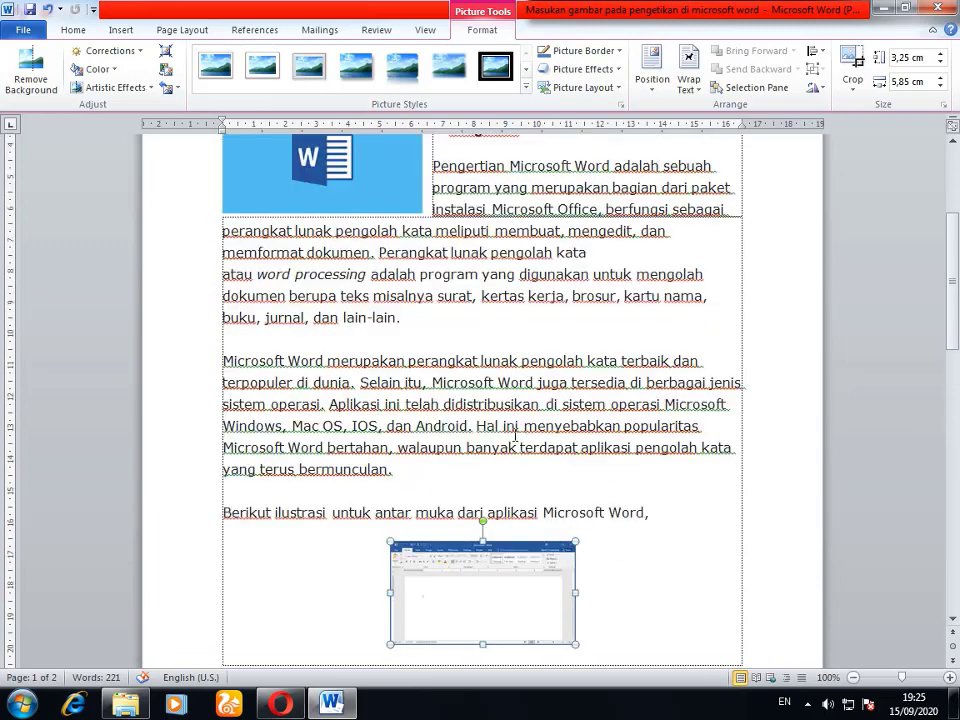
scroll(386, 320, up, 3)
click(500, 394)
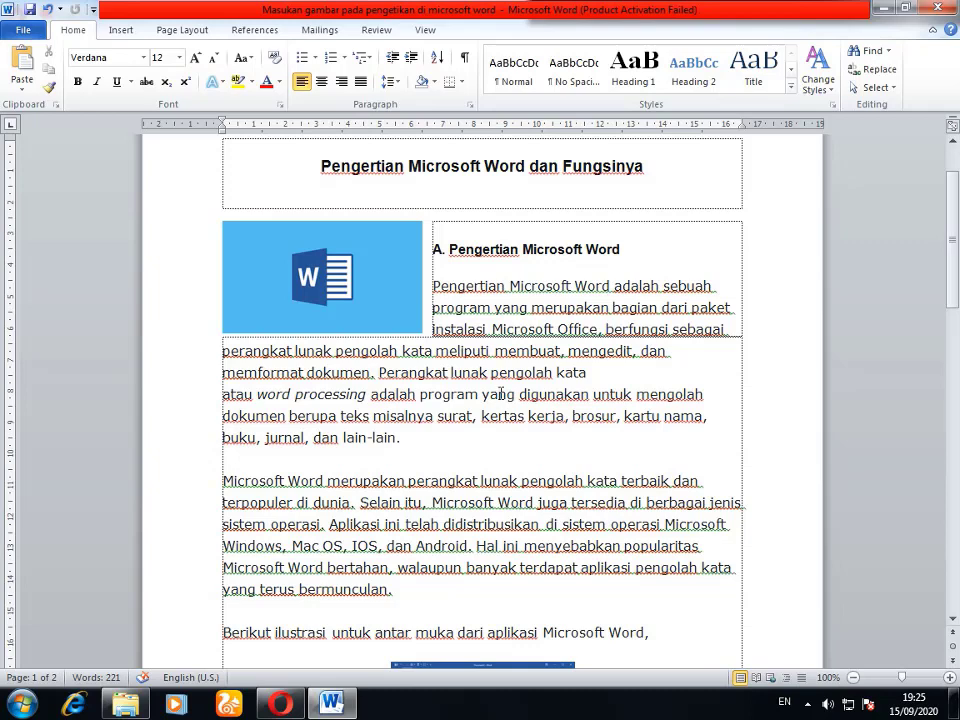
scroll(501, 393, up, 2)
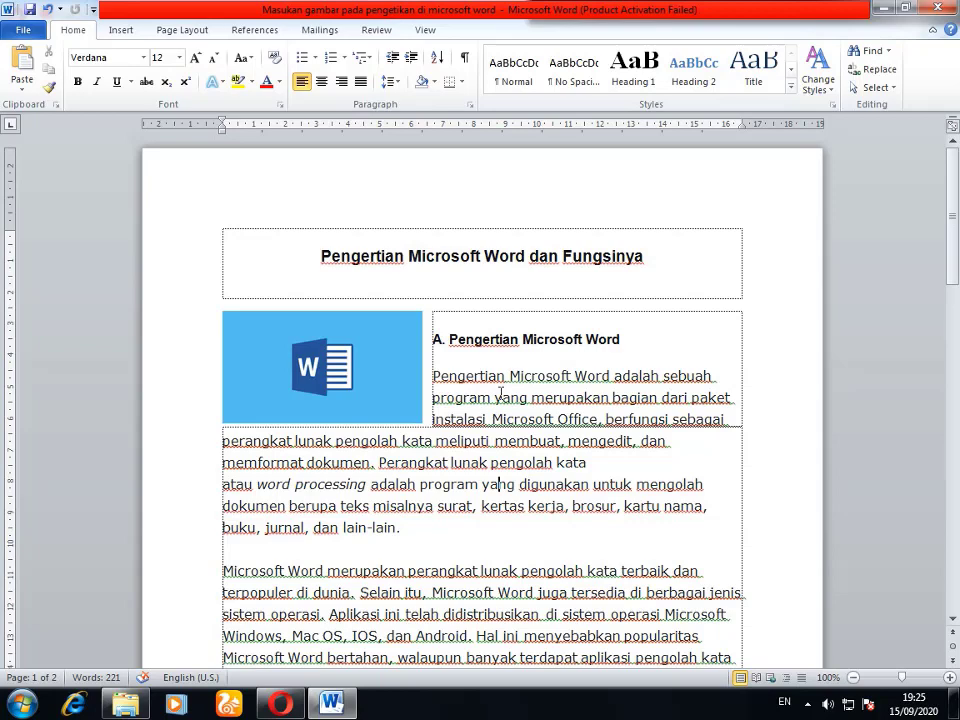
scroll(499, 393, down, 1)
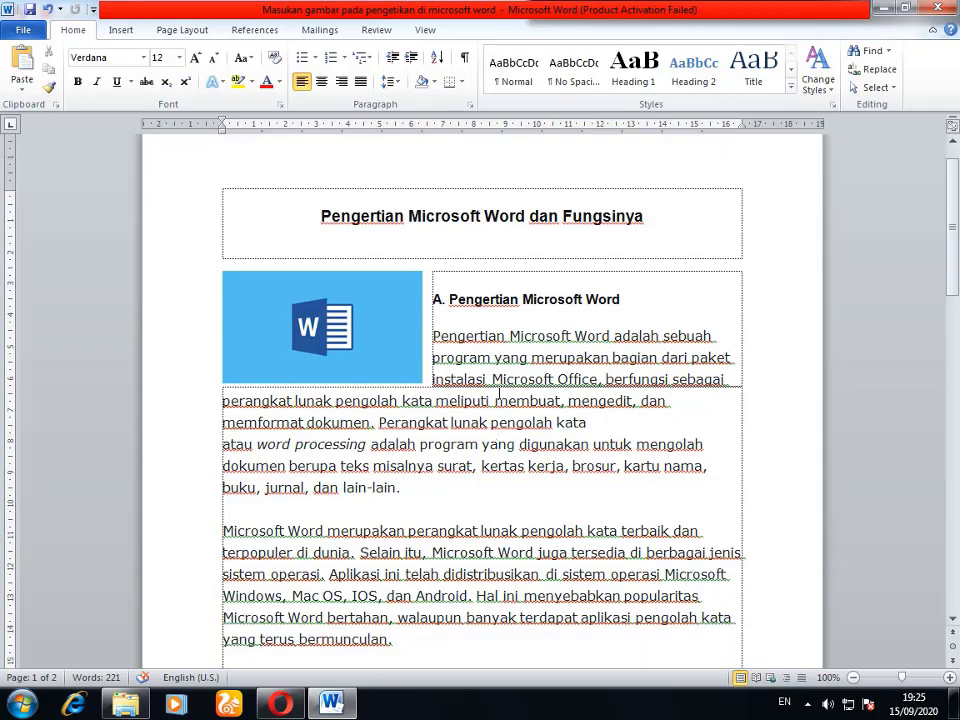
click(315, 369)
scroll(477, 500, down, 7)
scroll(477, 500, down, 1)
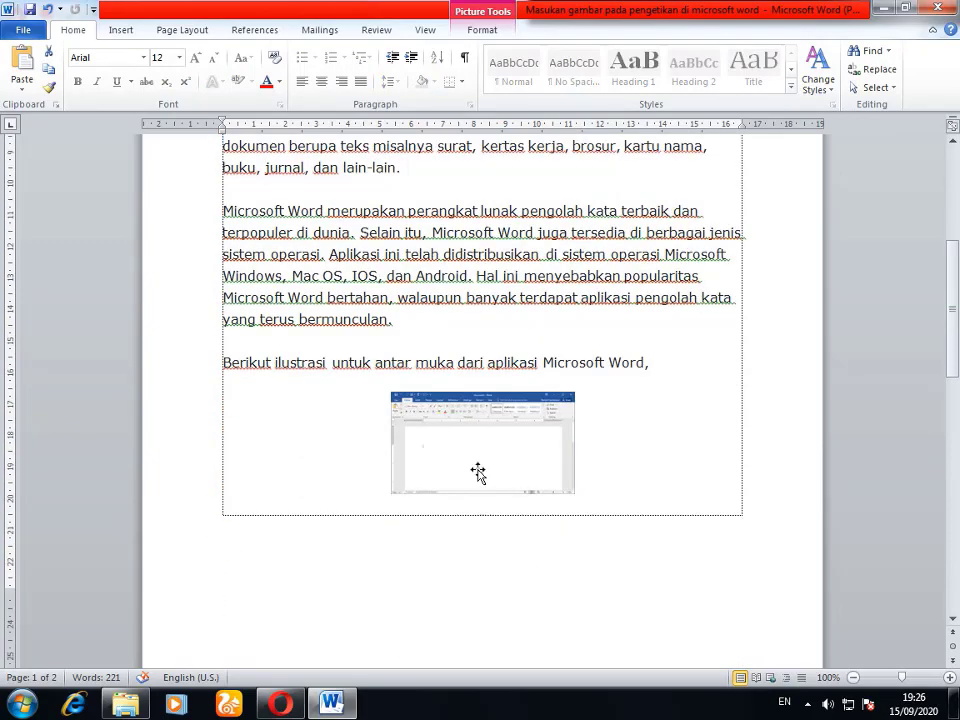
click(477, 474)
scroll(477, 456, up, 4)
scroll(450, 362, up, 3)
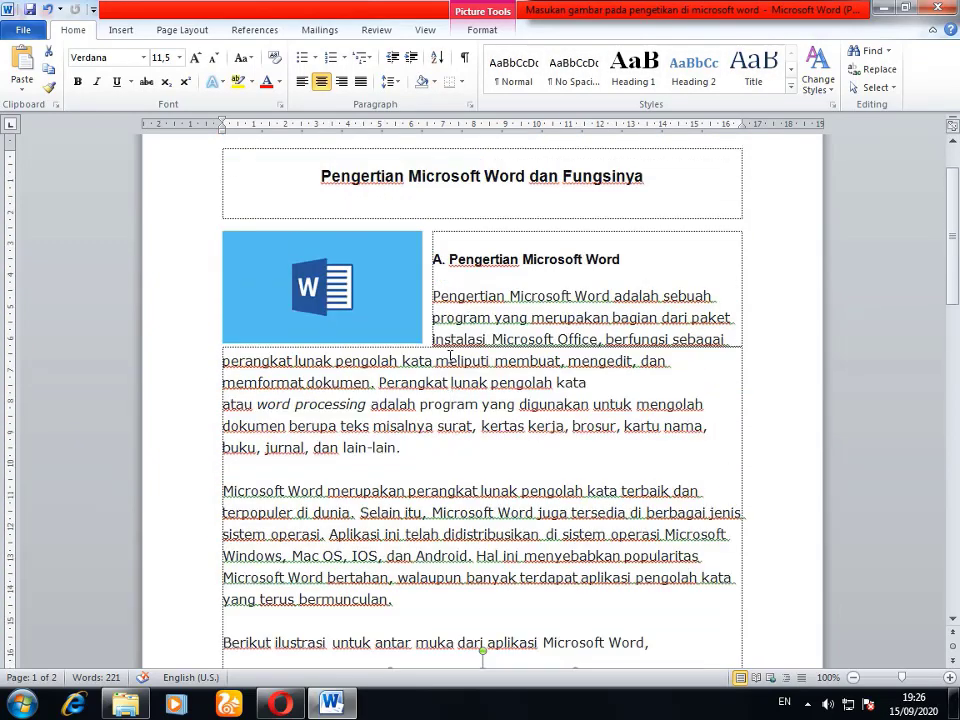
click(457, 404)
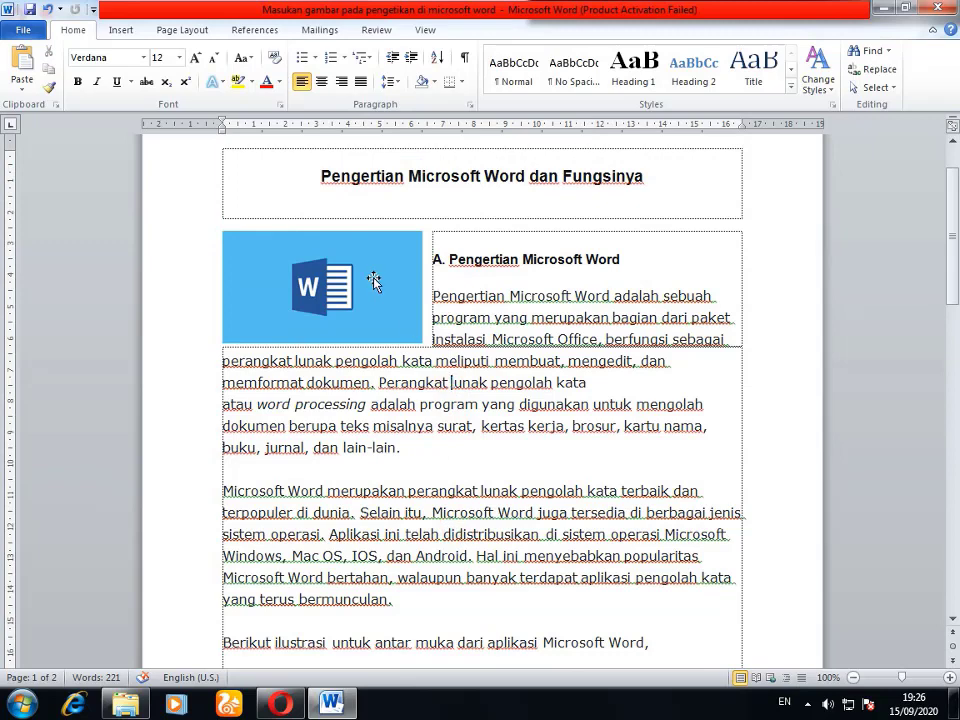
Step: Drag the Word logo into the first paragraph, shrink it, and place it at the paragraph's right
drag(373, 282, 495, 377)
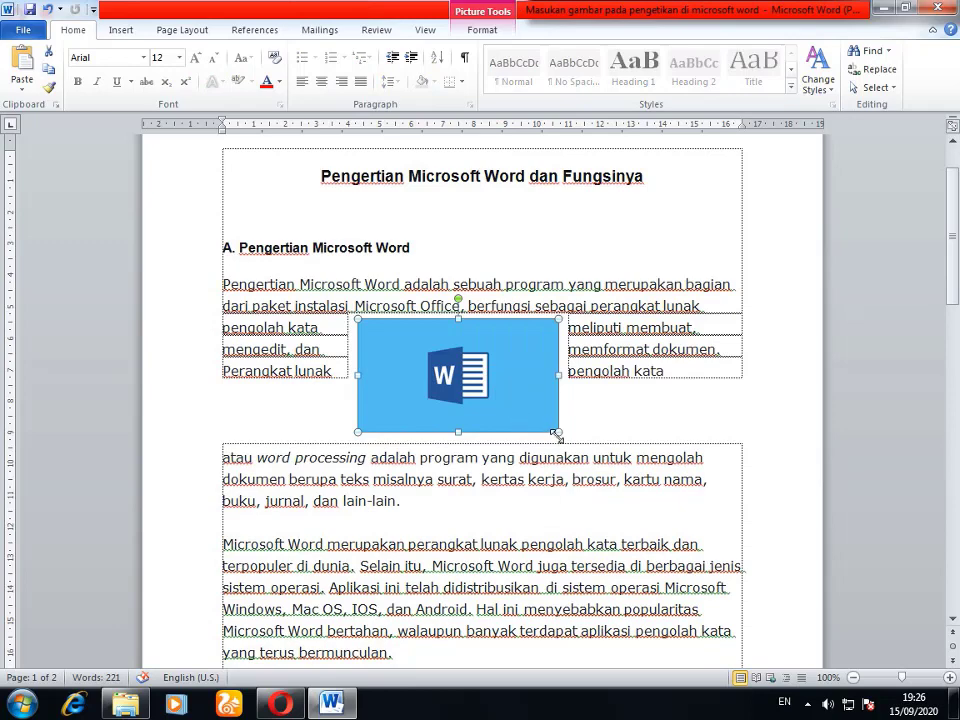
drag(556, 433, 521, 408)
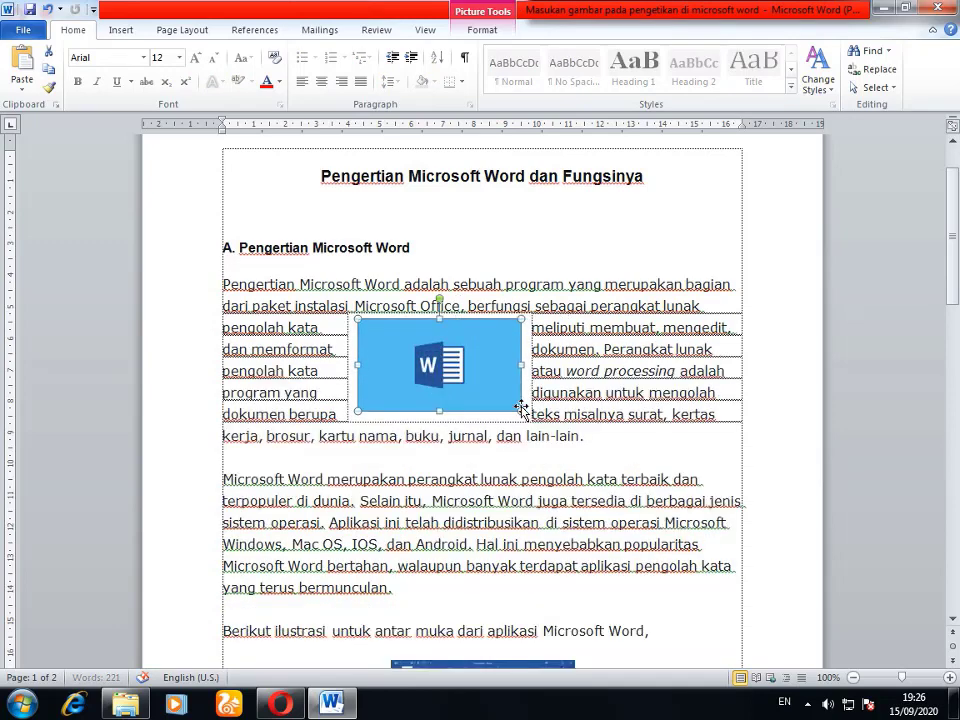
mouse_move(435, 370)
mouse_down()
mouse_move(441, 392)
mouse_move(435, 365)
mouse_up()
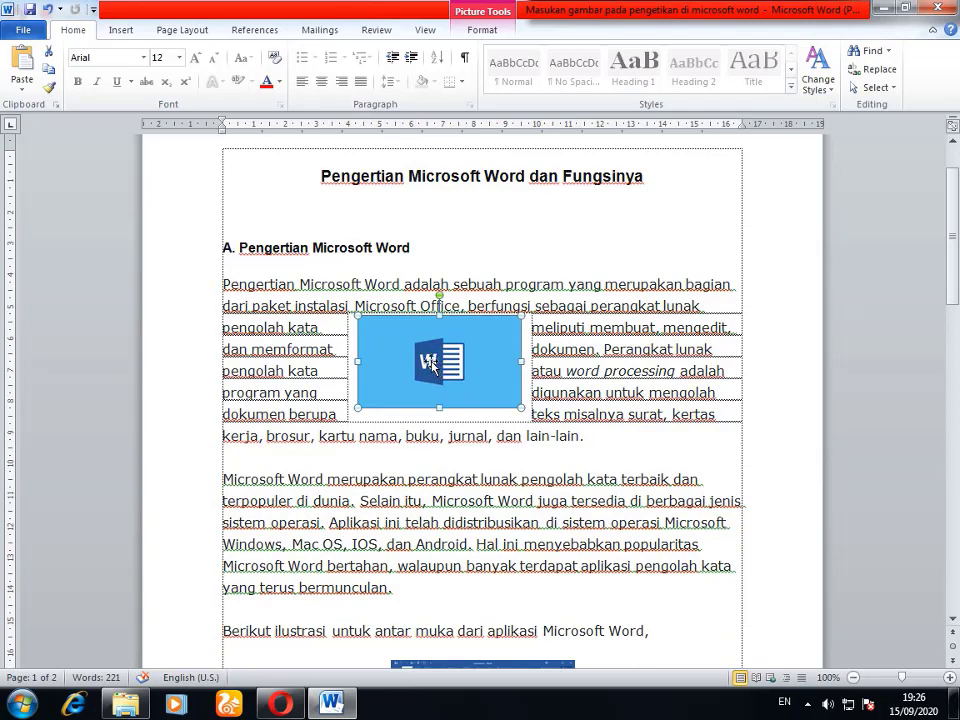
mouse_move(435, 367)
mouse_down()
mouse_move(588, 348)
mouse_move(632, 328)
mouse_up()
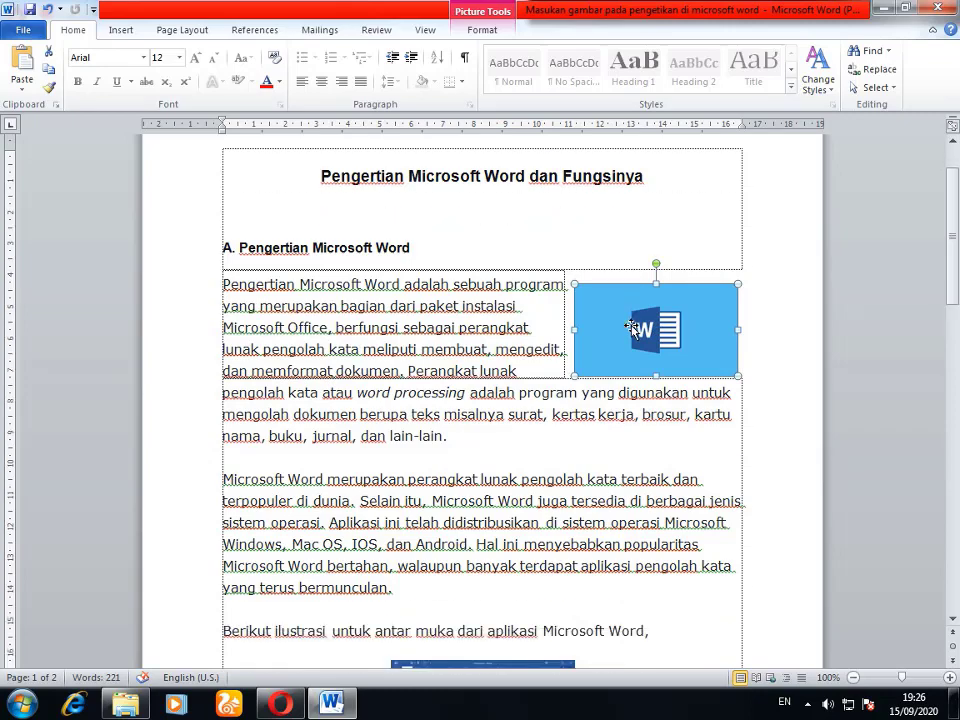
scroll(632, 328, down, 3)
scroll(632, 328, up, 4)
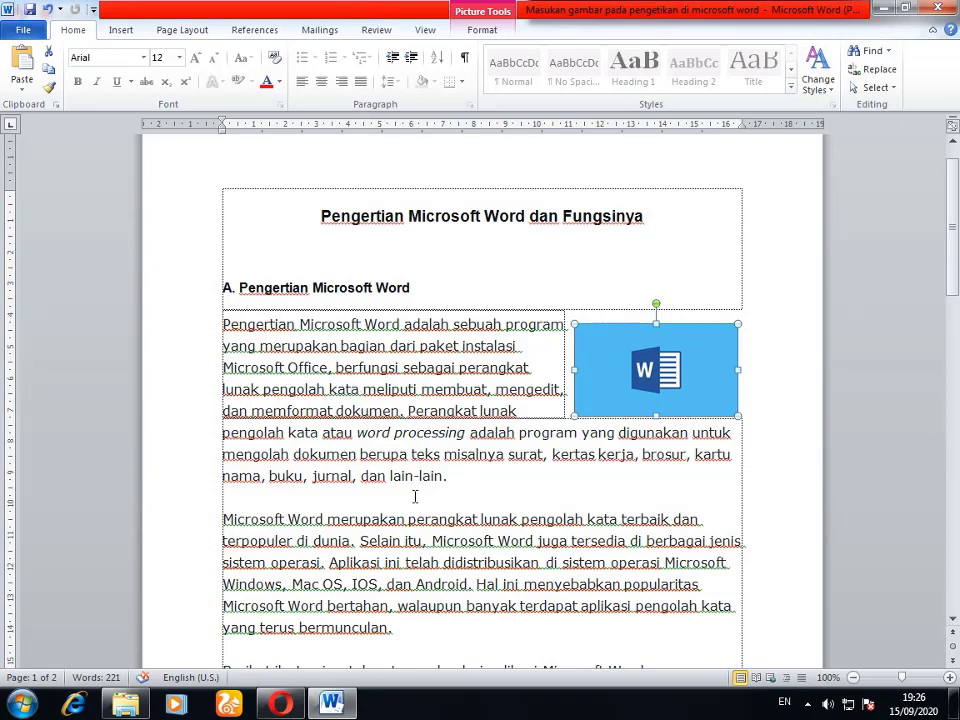
scroll(419, 500, down, 2)
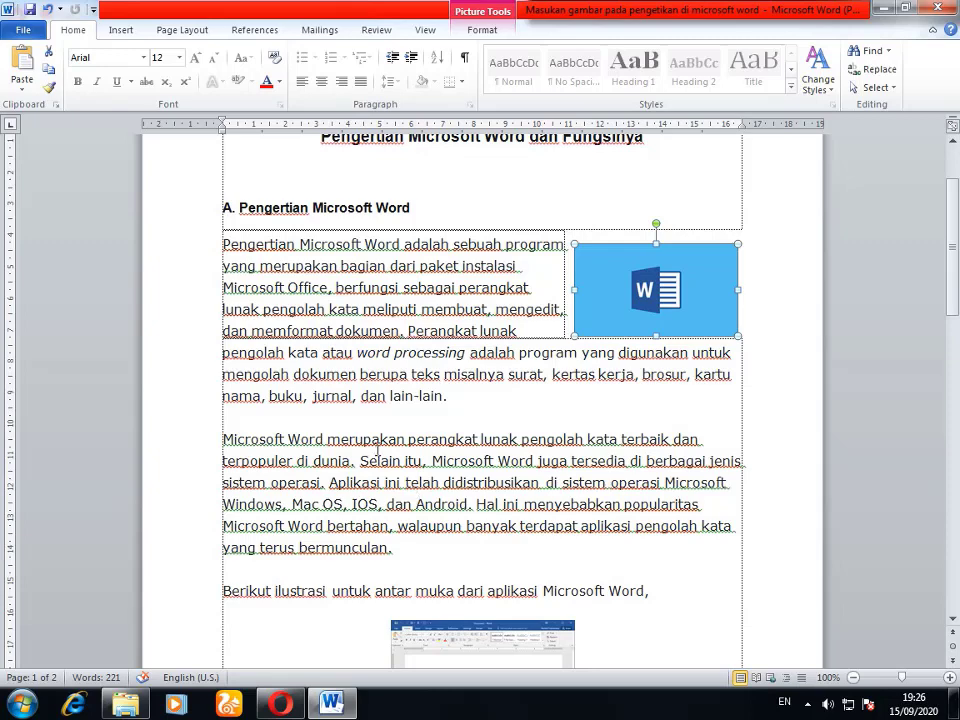
scroll(370, 392, up, 2)
click(369, 392)
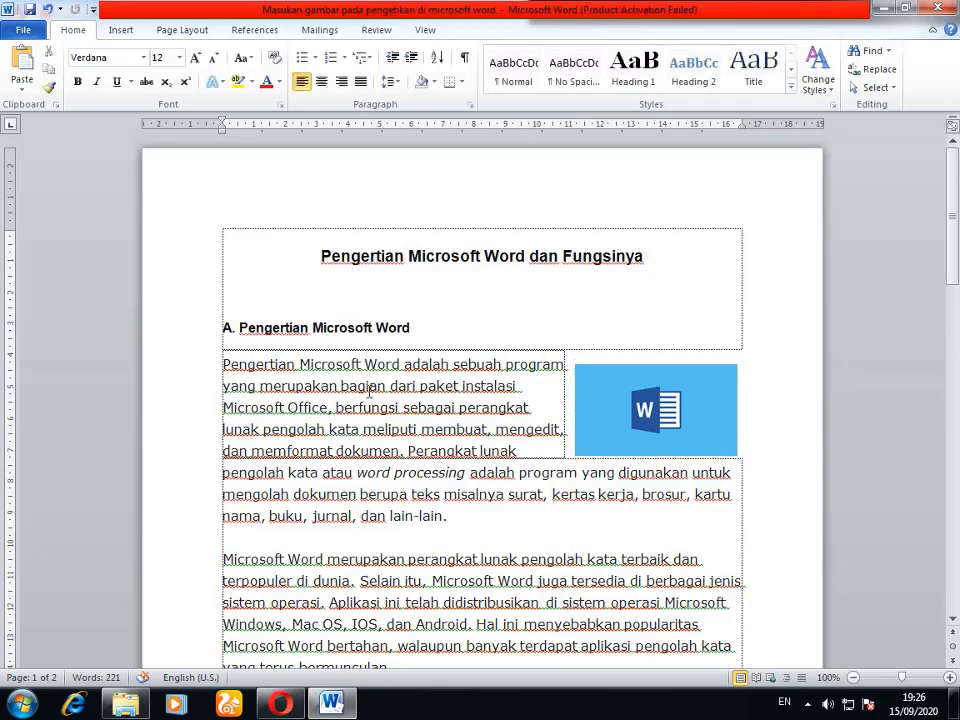
scroll(369, 392, down, 2)
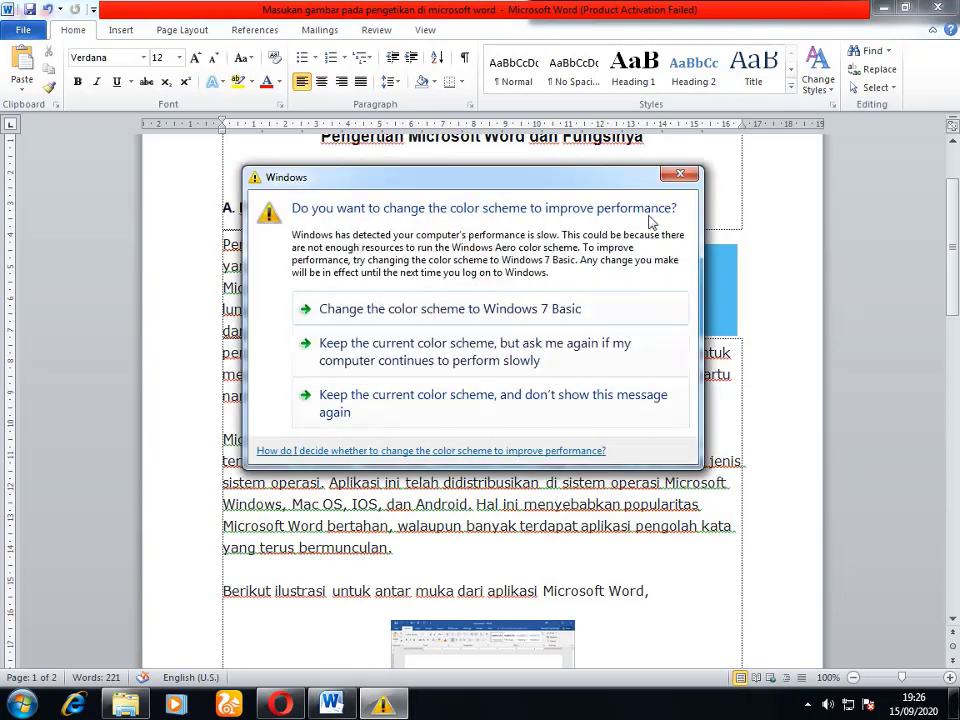
click(680, 174)
scroll(485, 525, down, 3)
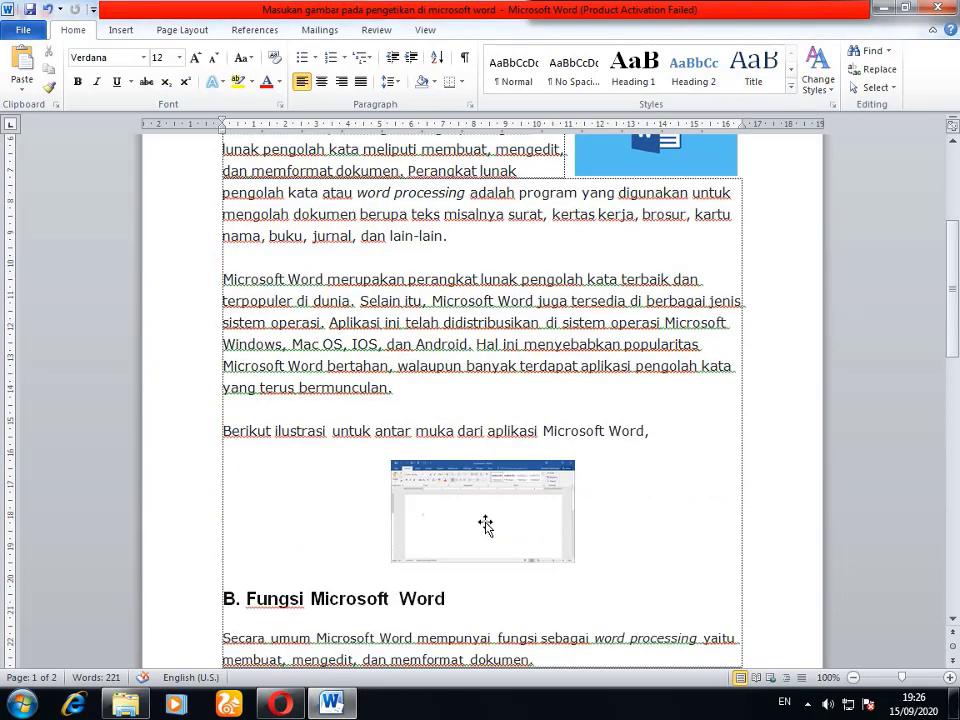
scroll(475, 530, down, 2)
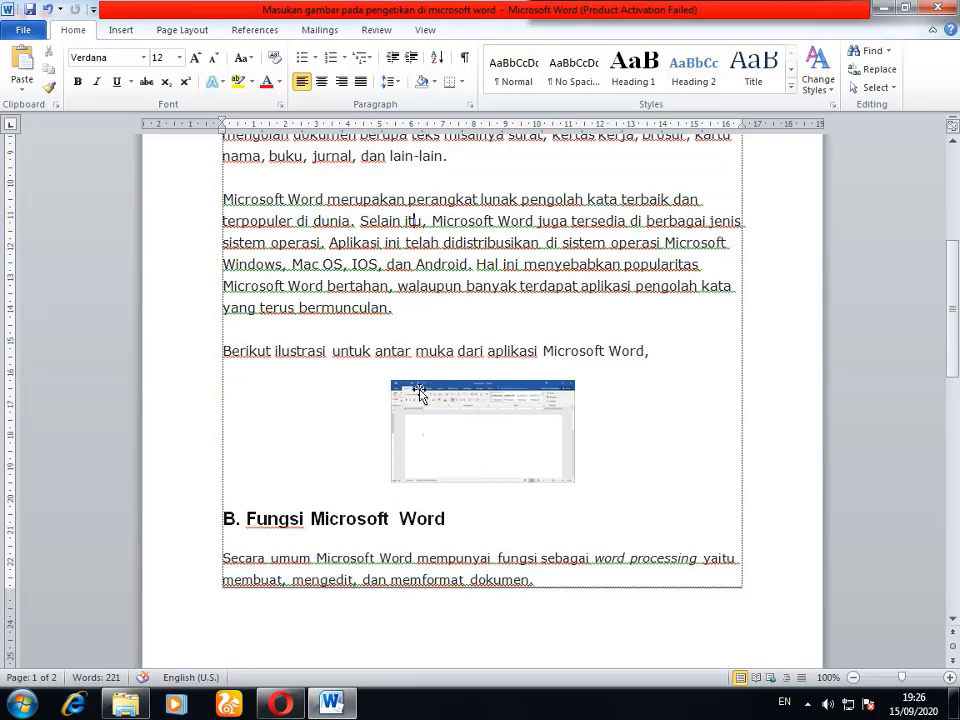
scroll(421, 393, up, 3)
scroll(421, 390, up, 2)
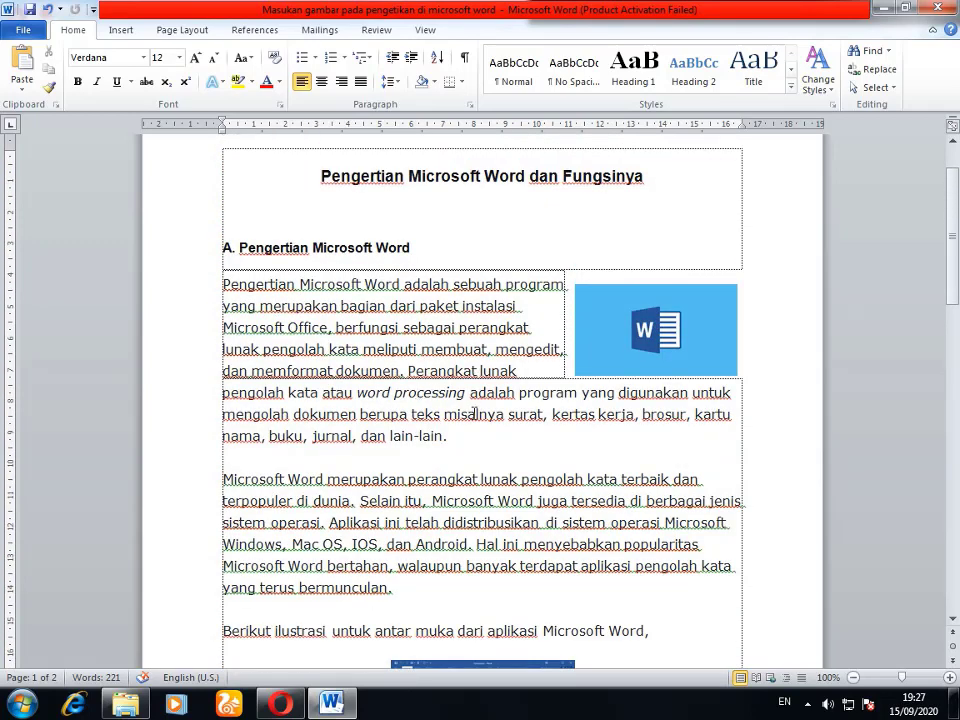
scroll(356, 310, up, 1)
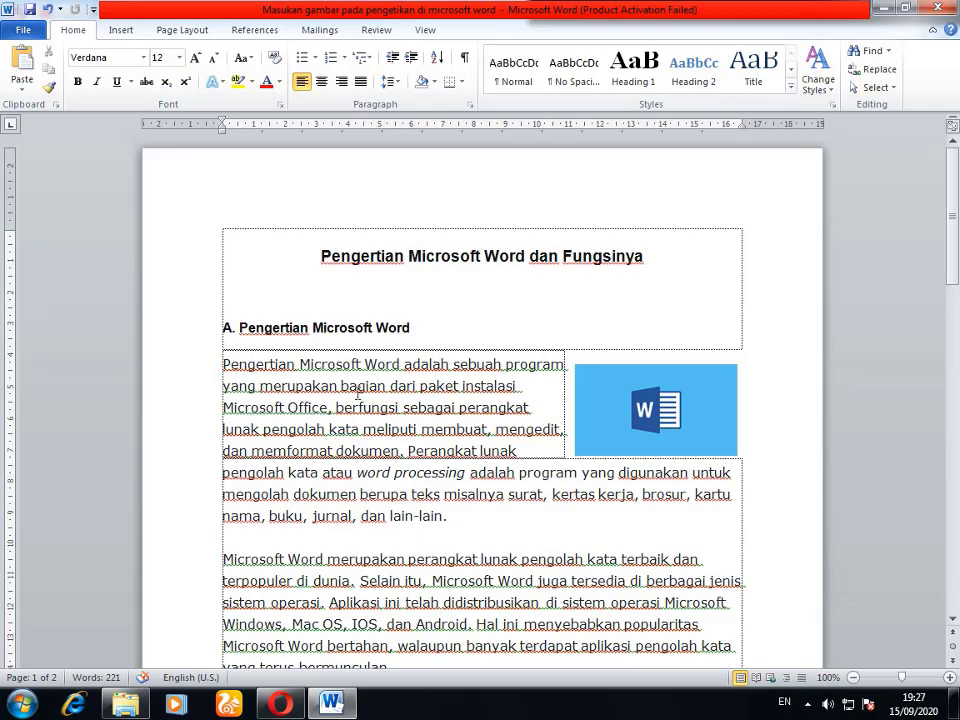
scroll(357, 393, down, 3)
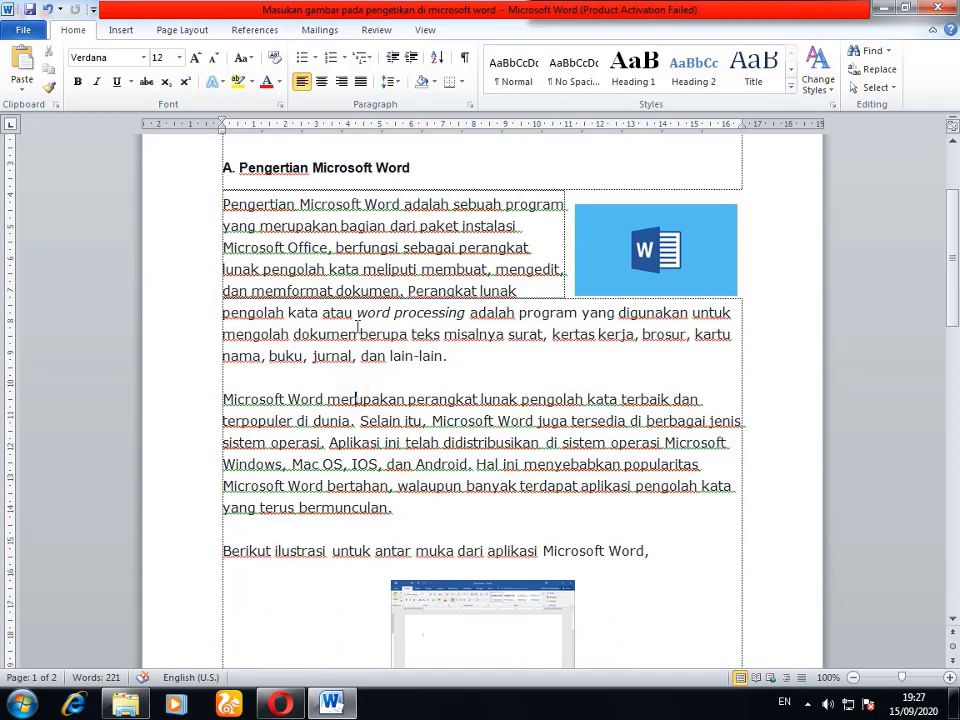
click(358, 334)
scroll(358, 300, up, 1)
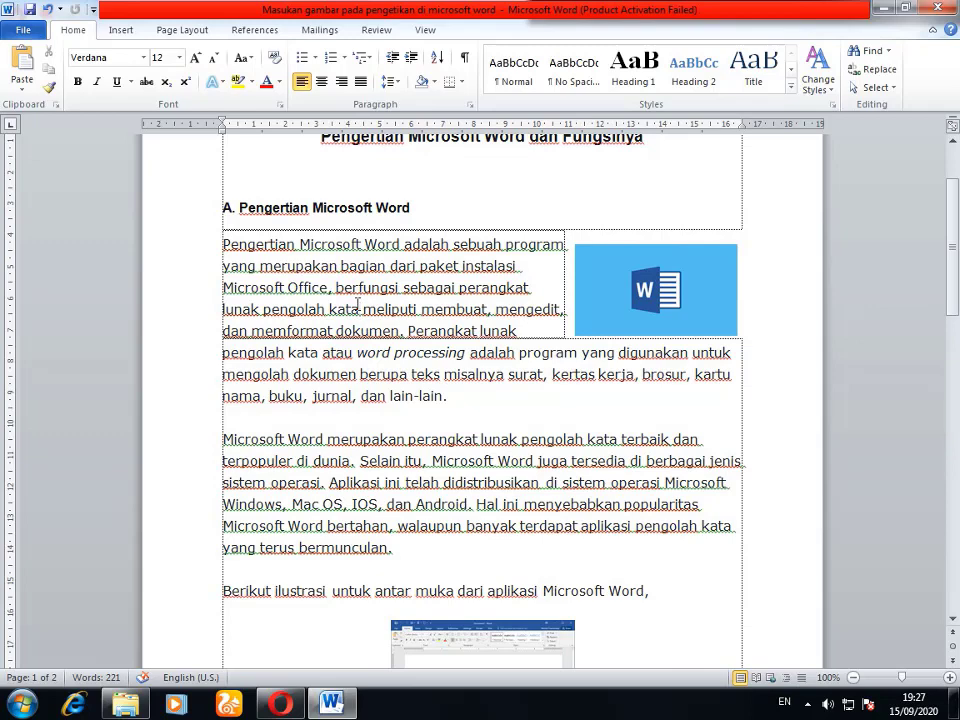
scroll(358, 304, up, 3)
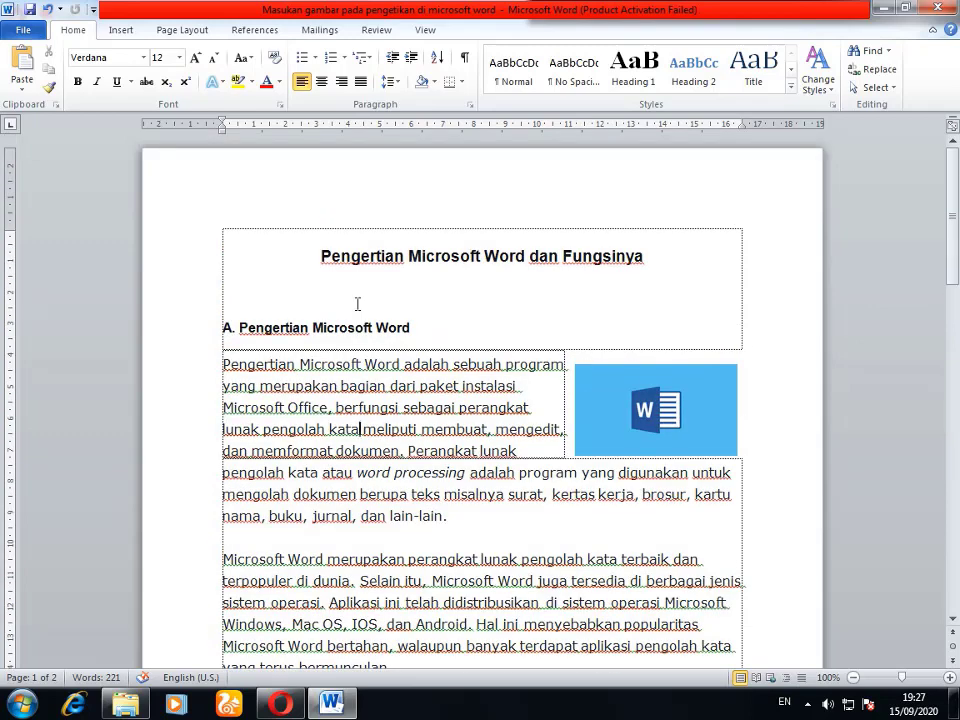
click(380, 257)
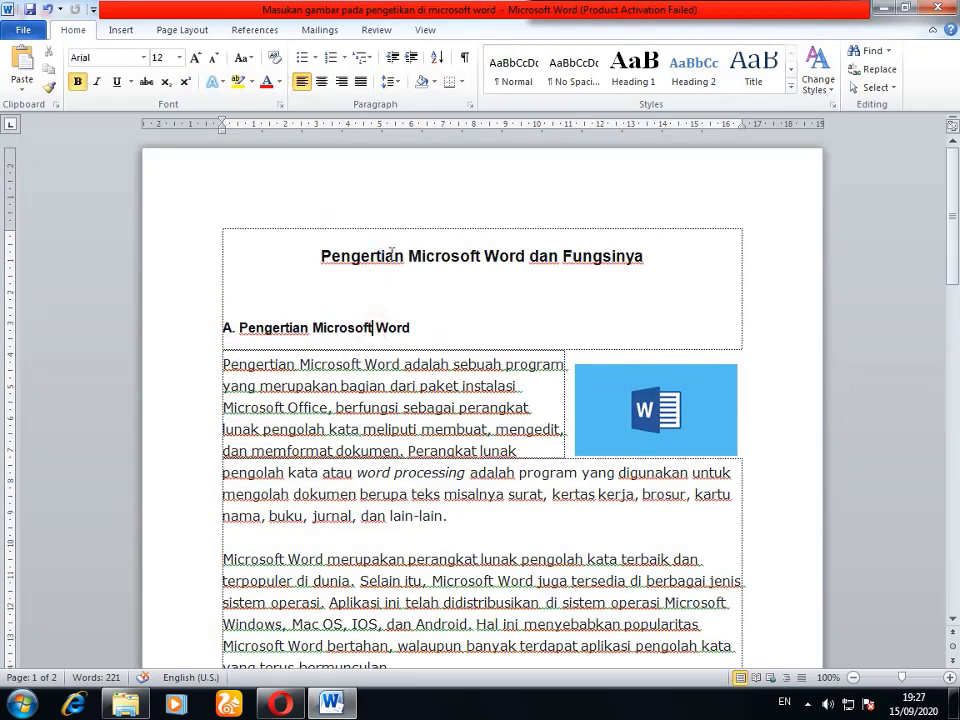
click(398, 407)
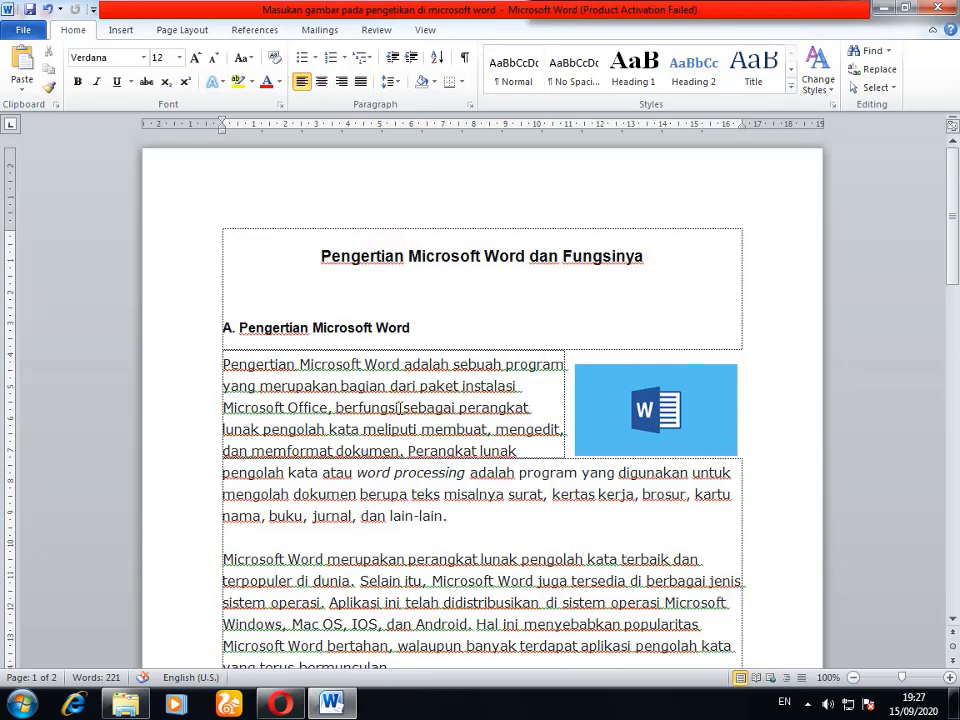